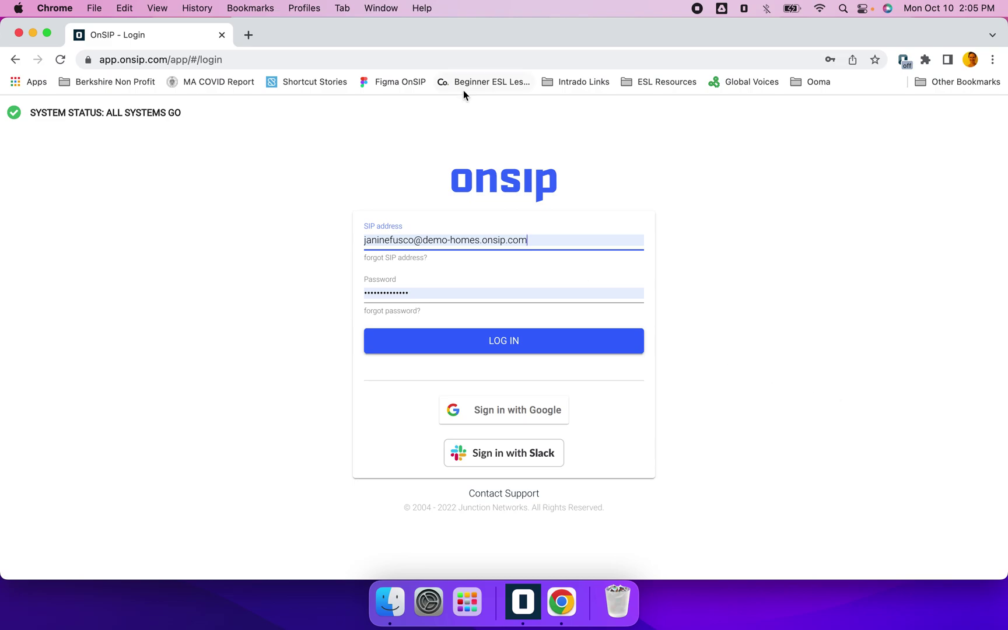
Log in with the prefilled SIP credentials and hide the browser notifications notice
{"action": "left_click", "coordinate": [230, 60]}
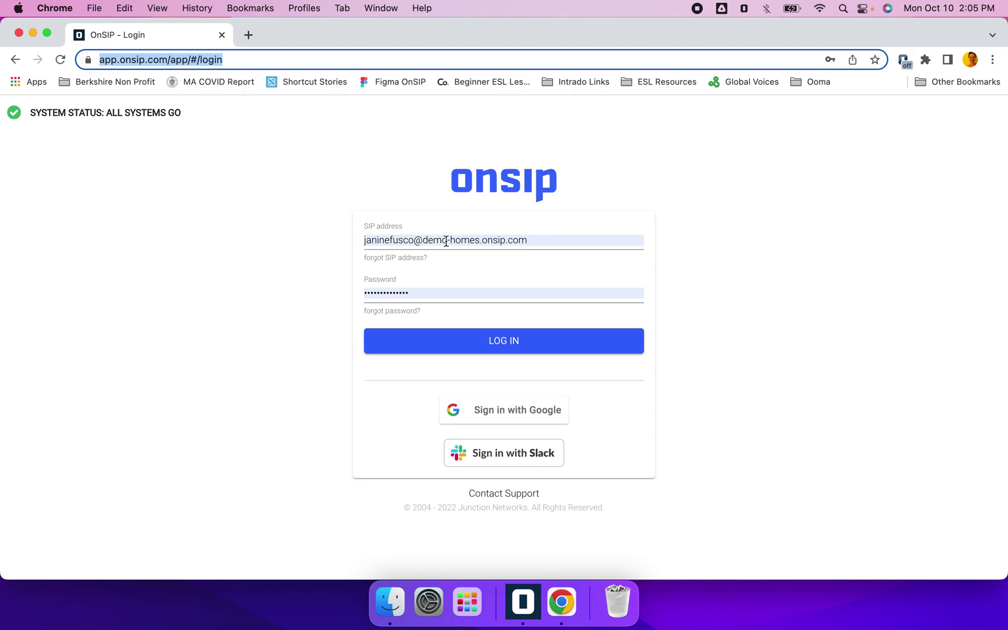
{"action": "left_click", "coordinate": [502, 344]}
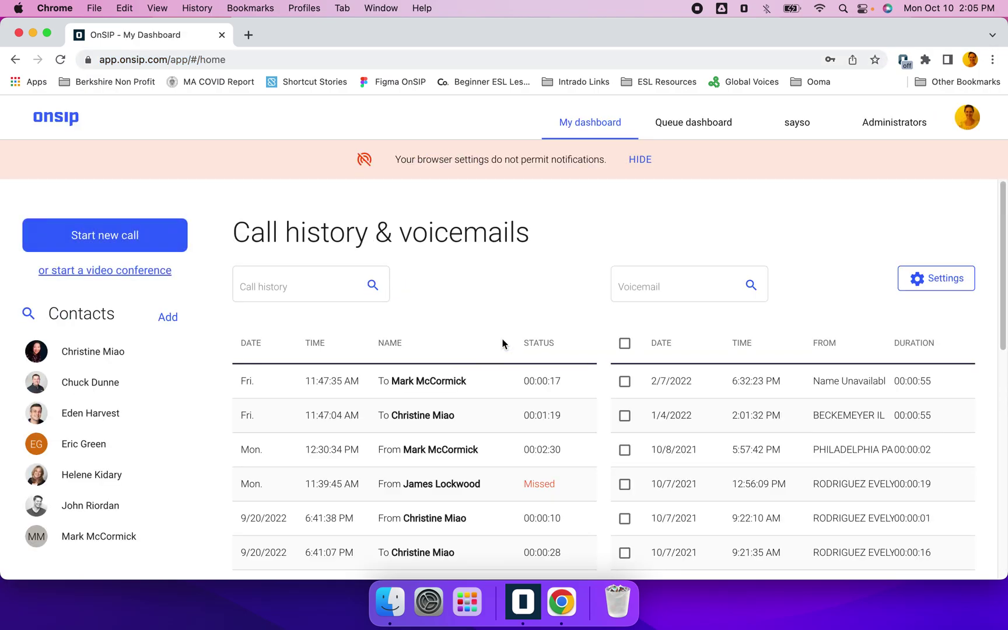
{"action": "left_click", "coordinate": [640, 160]}
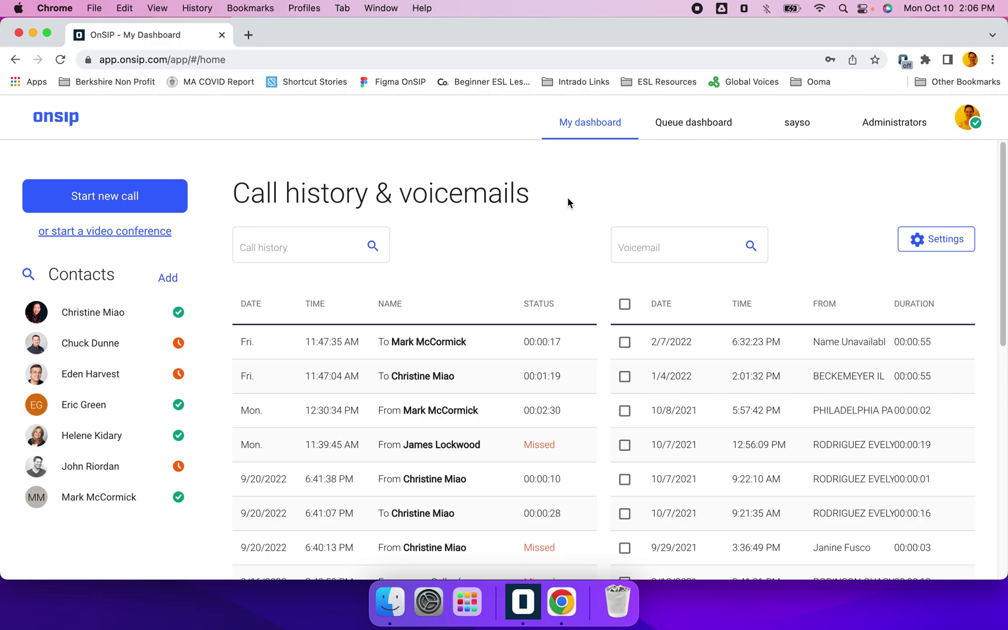
Open the new call form, and show the plan overview in the account and payment settings
{"action": "left_click", "coordinate": [99, 199]}
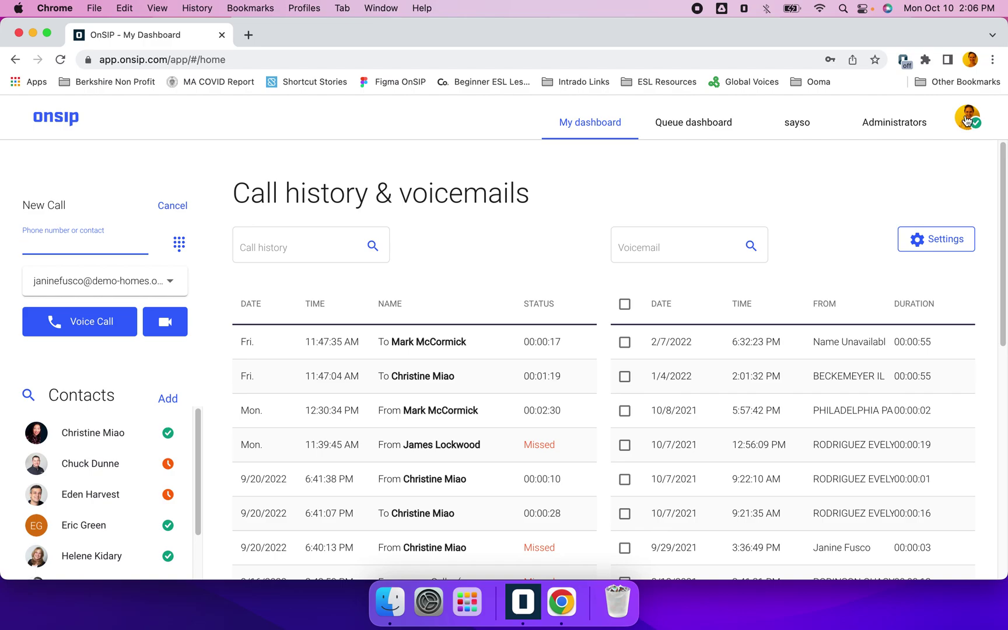
{"action": "left_click", "coordinate": [967, 120]}
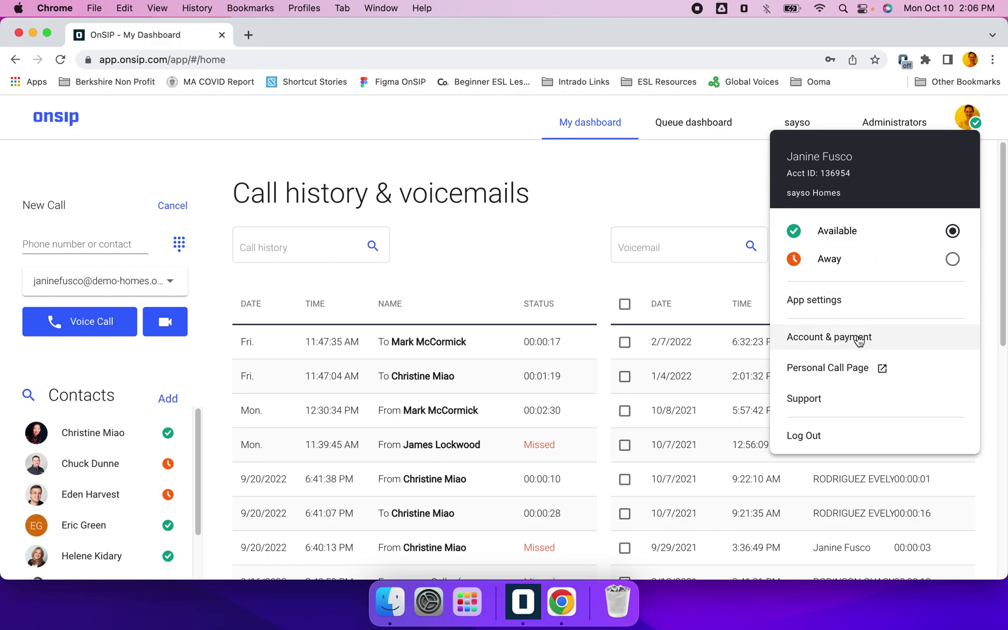
{"action": "left_click", "coordinate": [858, 338]}
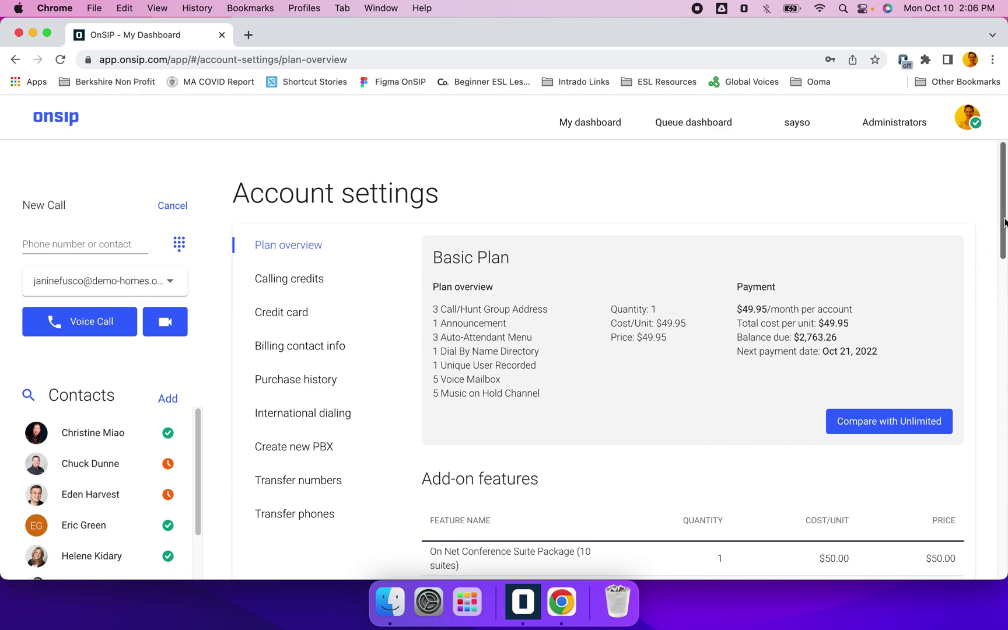
{"action": "mouse_move", "coordinate": [1003, 223]}
{"action": "left_mouse_down"}
{"action": "mouse_move", "coordinate": [1004, 450]}
{"action": "mouse_move", "coordinate": [1005, 228]}
{"action": "left_mouse_up"}
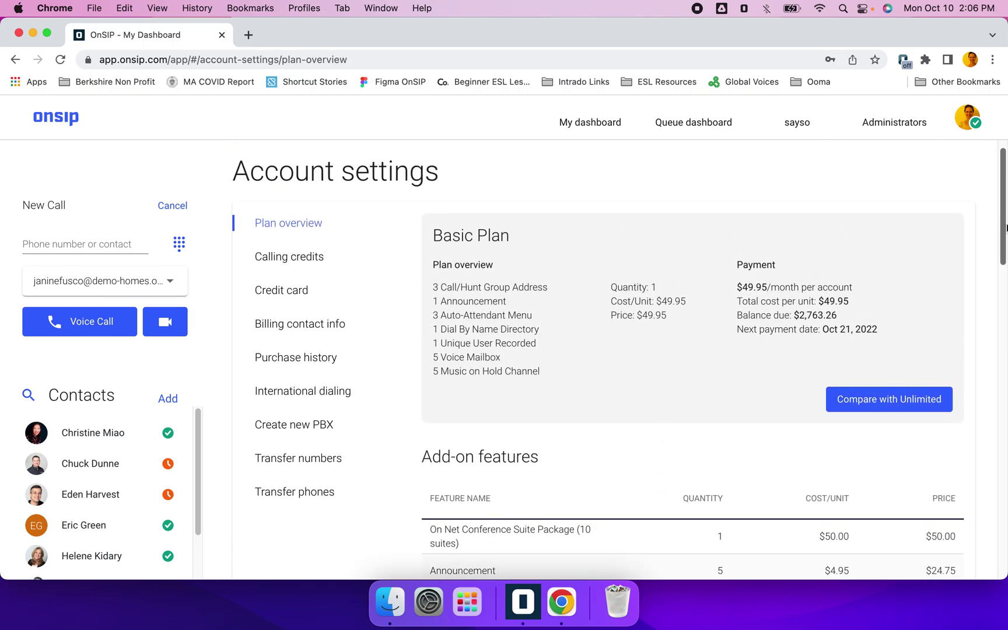
View the calling credits, credit card and billing contact info sections of the account settings
{"action": "left_click", "coordinate": [289, 260]}
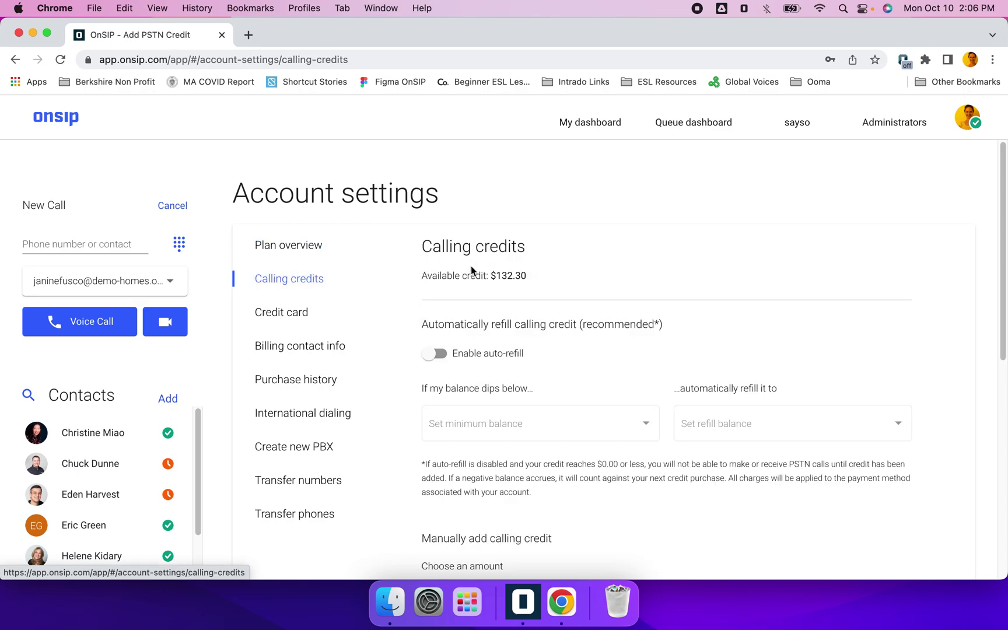
{"action": "left_click", "coordinate": [282, 314]}
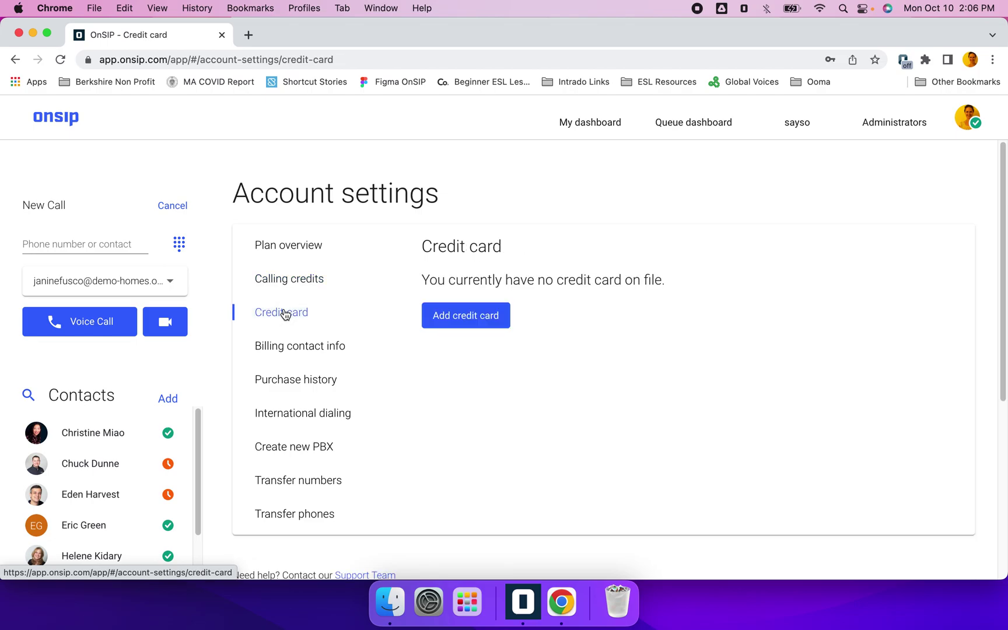
{"action": "left_click", "coordinate": [283, 350]}
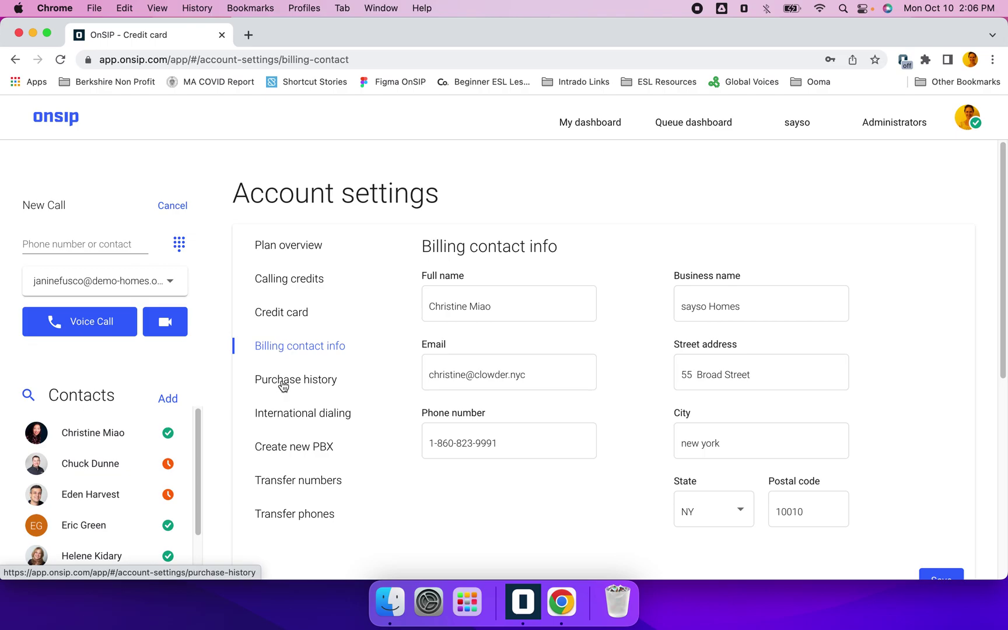
Check the transaction type filter options in the purchase history and expand the details of the Oct 8, 2022 transaction
{"action": "left_click", "coordinate": [283, 385]}
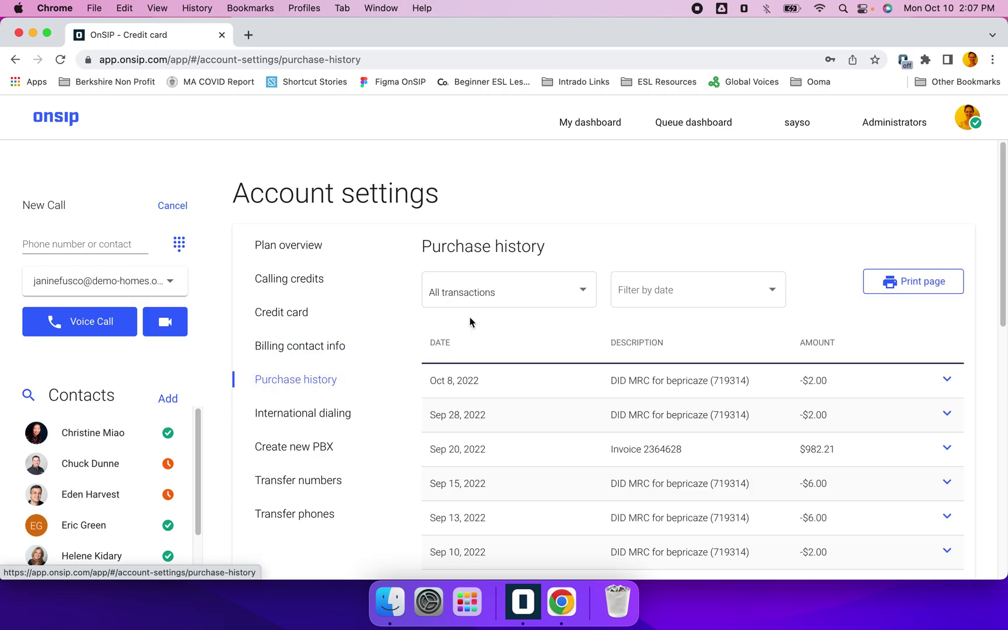
{"action": "left_click", "coordinate": [535, 299]}
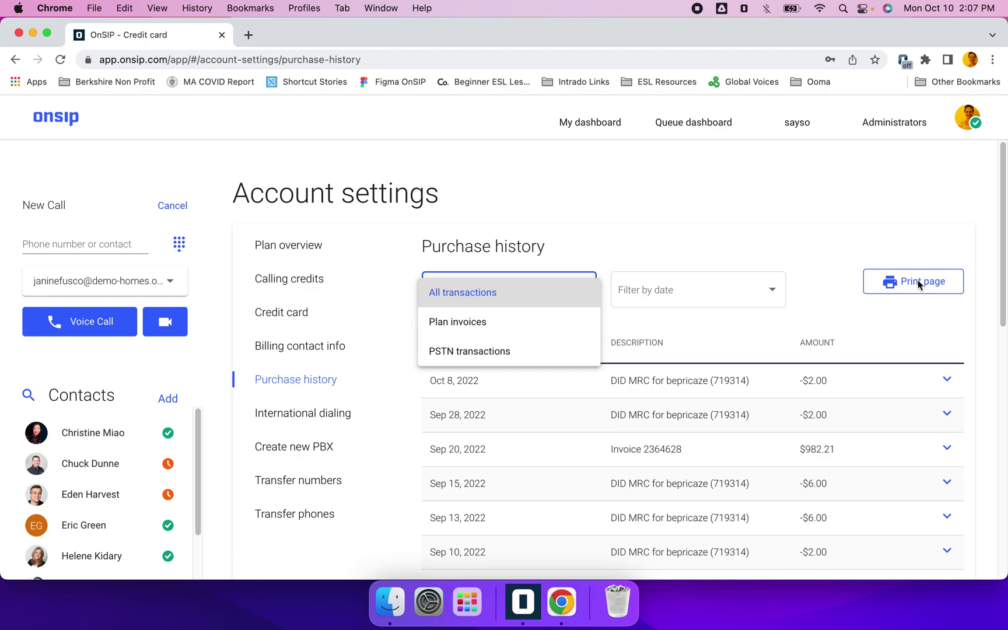
{"action": "left_click", "coordinate": [808, 233]}
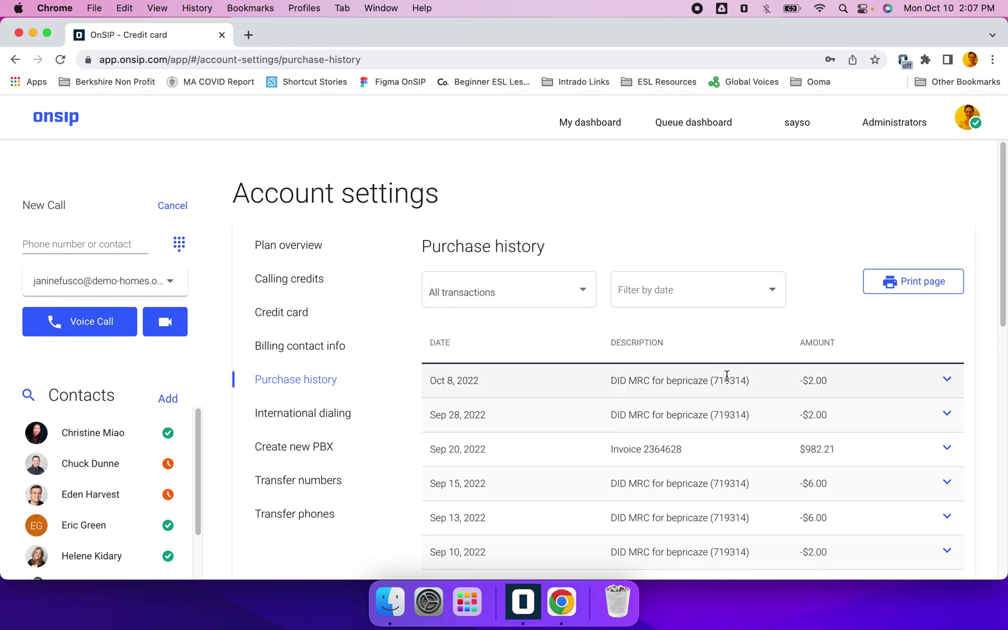
{"action": "scroll", "coordinate": [990, 293], "scroll_direction": "down", "scroll_amount": 3}
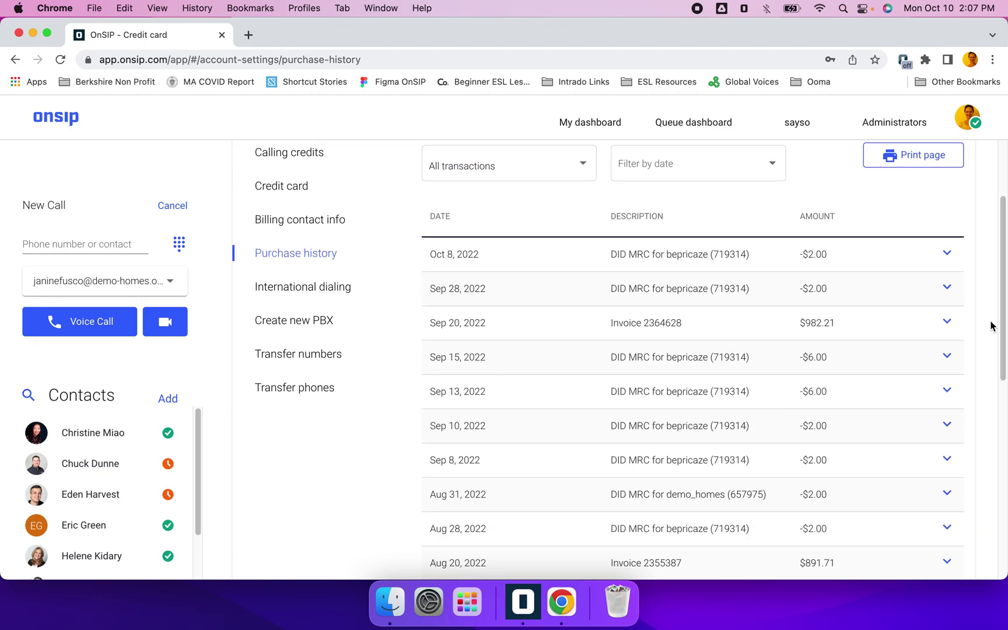
{"action": "left_click", "coordinate": [947, 254]}
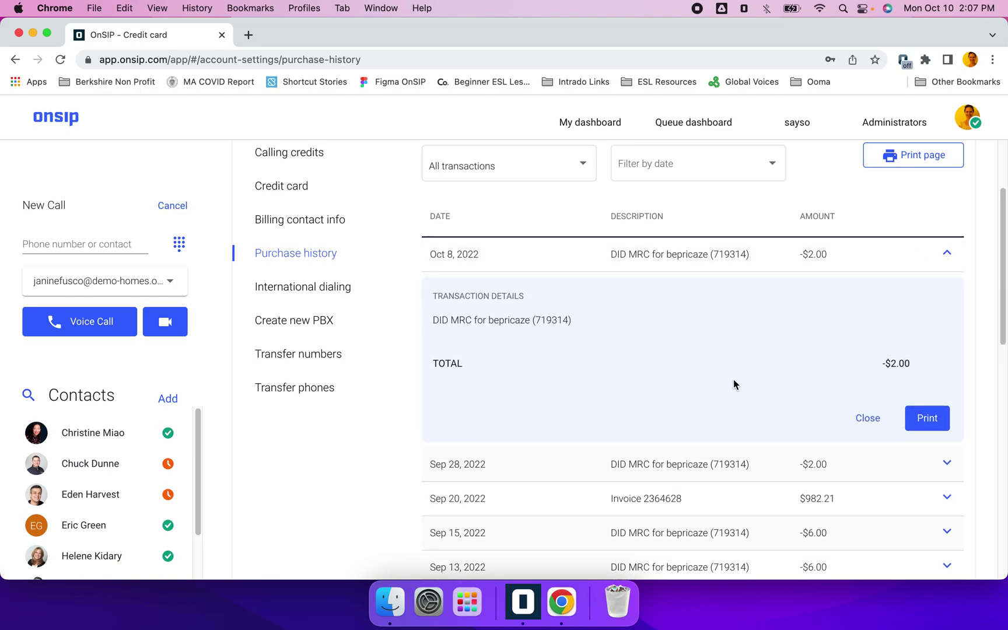
View the international dialing section and the form for creating a new PBX
{"action": "left_click", "coordinate": [284, 288]}
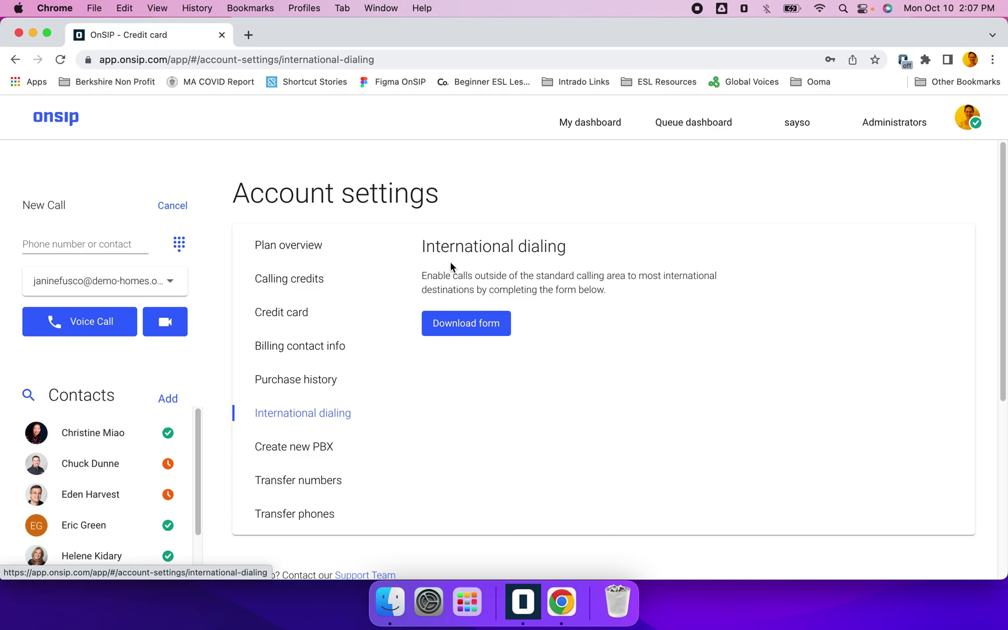
{"action": "left_click", "coordinate": [281, 448]}
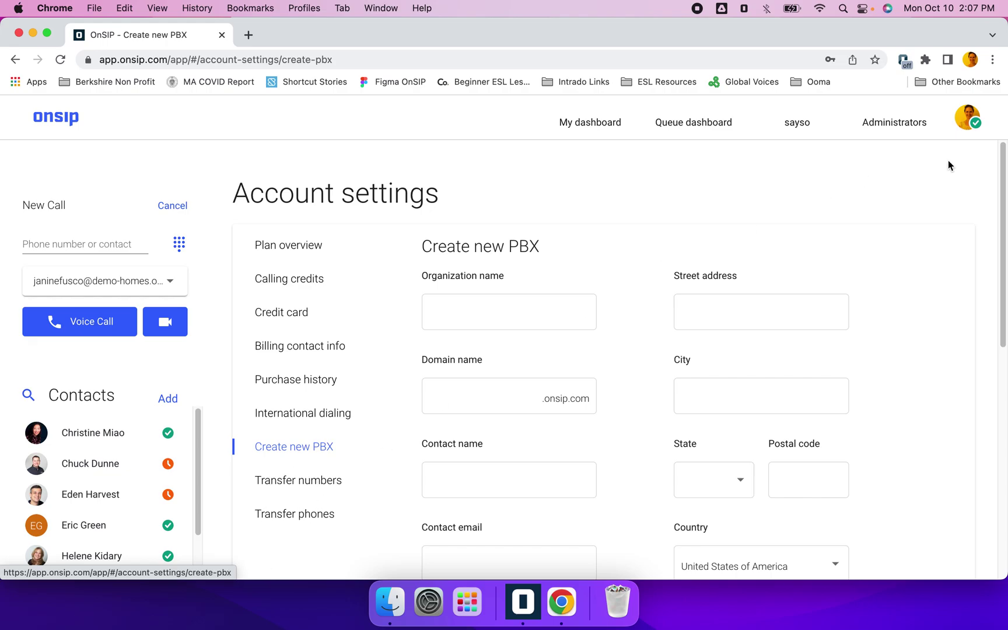
Open the support page and set the new ticket's issue type to Configuration
{"action": "left_click", "coordinate": [965, 124]}
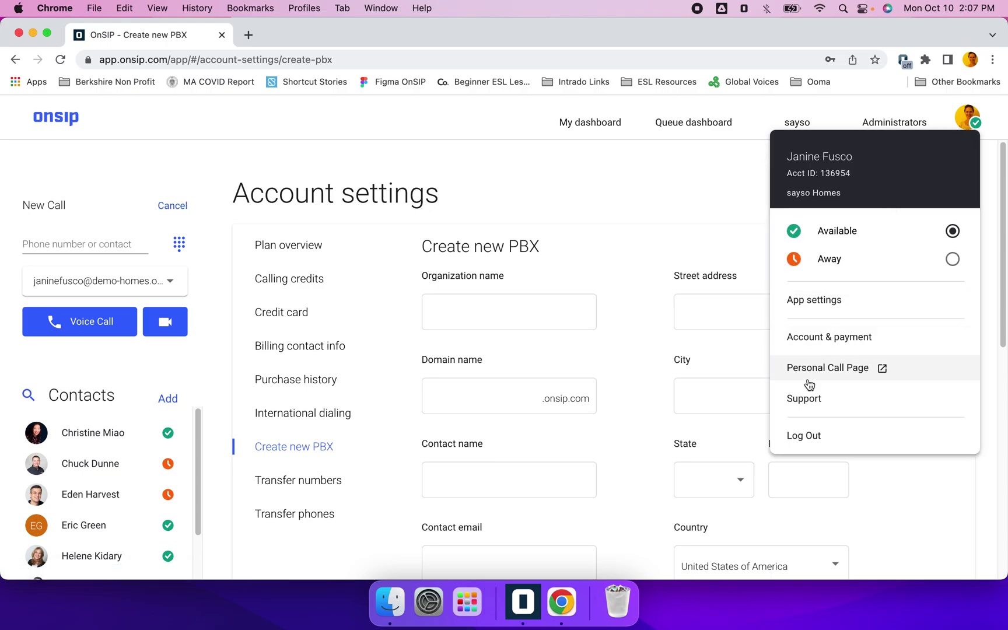
{"action": "left_click", "coordinate": [808, 404]}
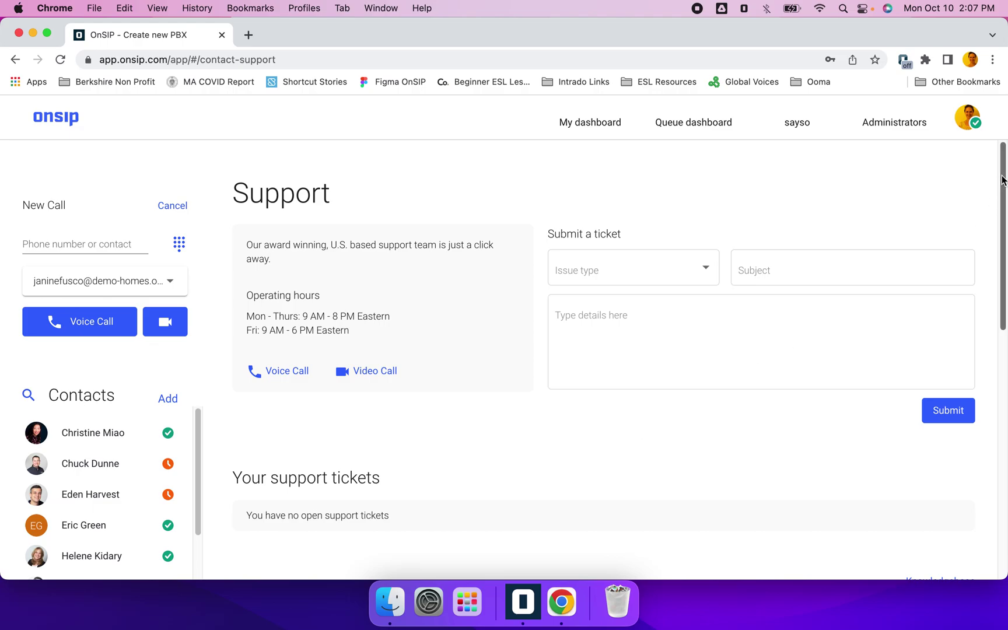
{"action": "scroll", "coordinate": [1003, 177], "scroll_direction": "down", "scroll_amount": 1}
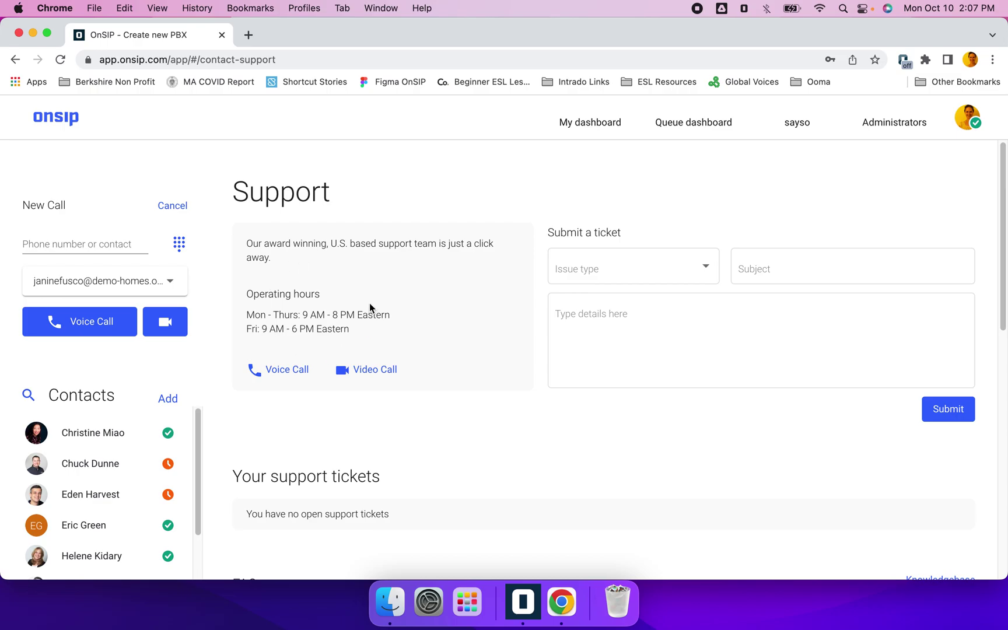
{"action": "left_click", "coordinate": [702, 268]}
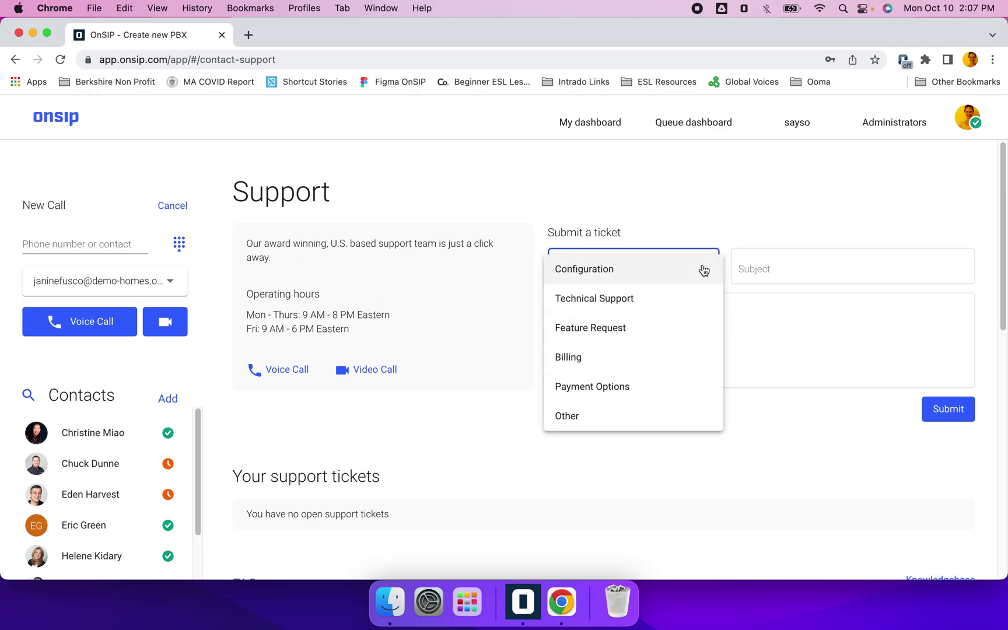
{"action": "left_click", "coordinate": [703, 270]}
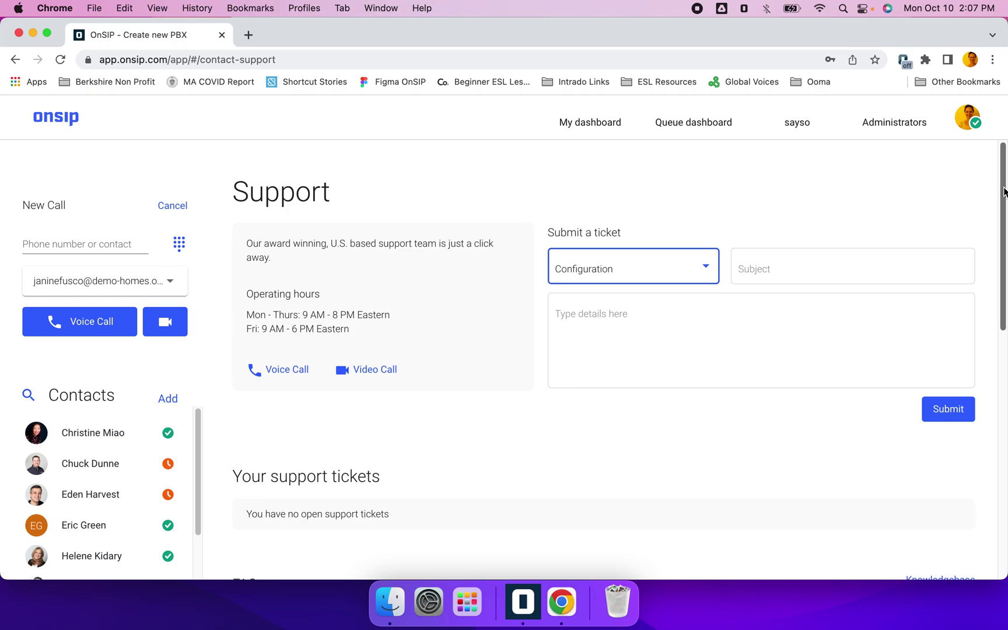
Review the open support tickets, the FAQs and the secure identity code area of the support page
{"action": "left_click_drag", "start_coordinate": [1005, 197], "coordinate": [1003, 309]}
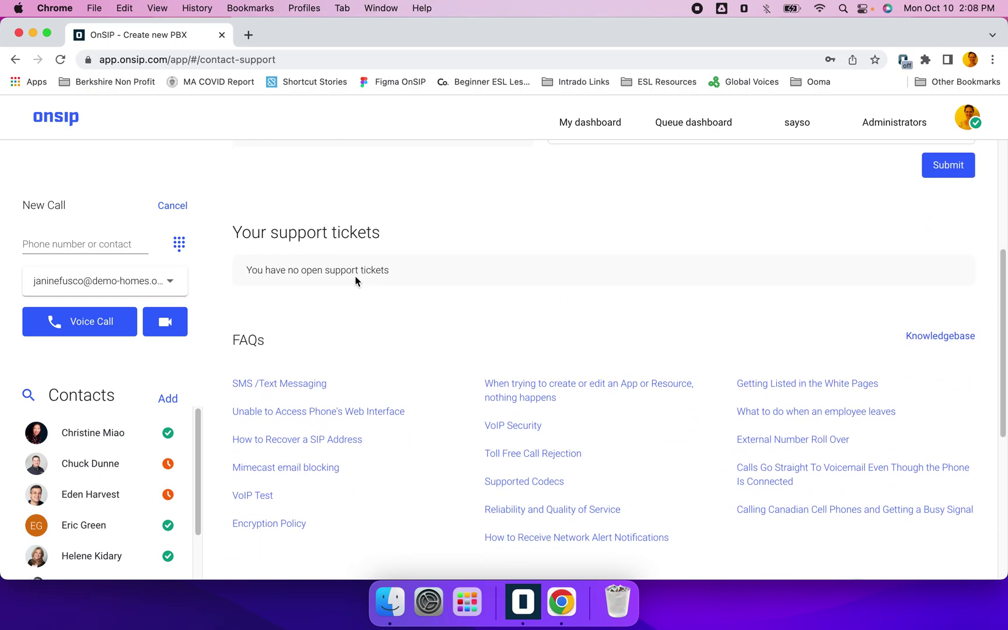
{"action": "left_click_drag", "start_coordinate": [392, 279], "coordinate": [242, 275]}
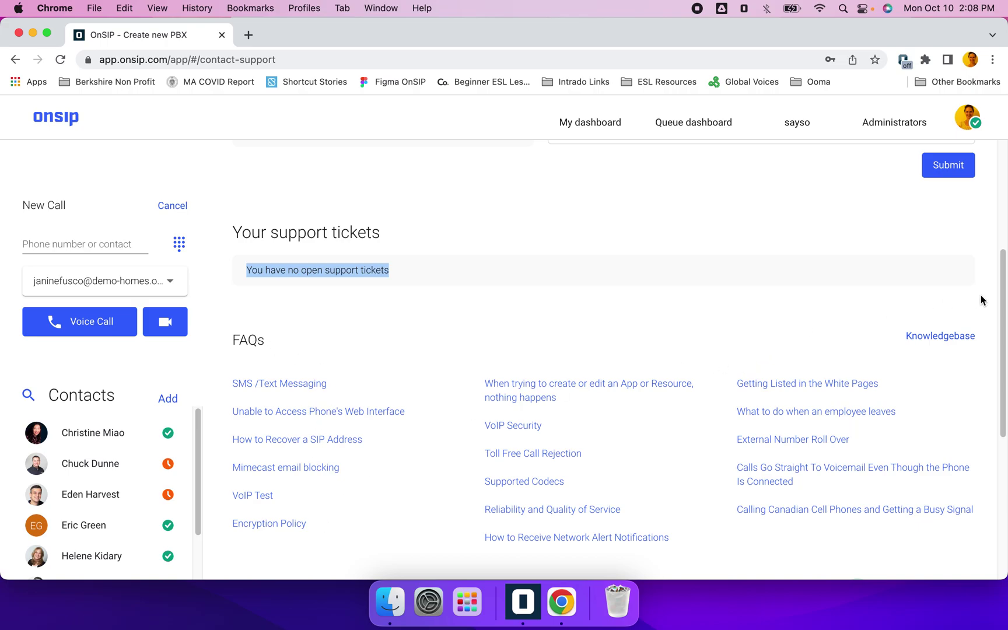
{"action": "left_click_drag", "start_coordinate": [1004, 290], "coordinate": [1004, 328]}
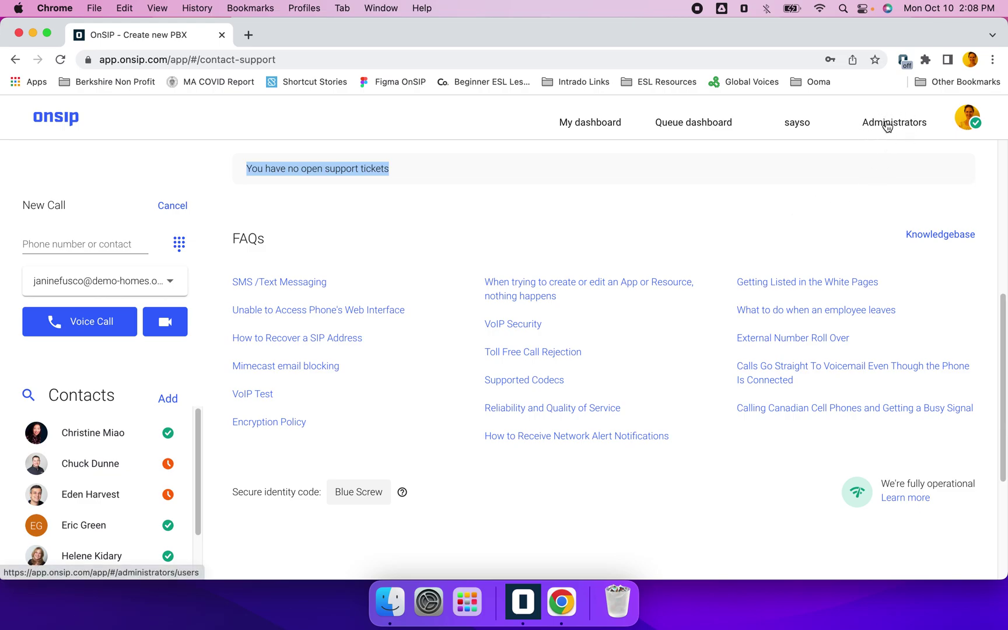
Open the administrators' user list and switch its domain to janinepbx2.onsip.com and back to demo-homes.onsip.com
{"action": "left_click", "coordinate": [885, 126]}
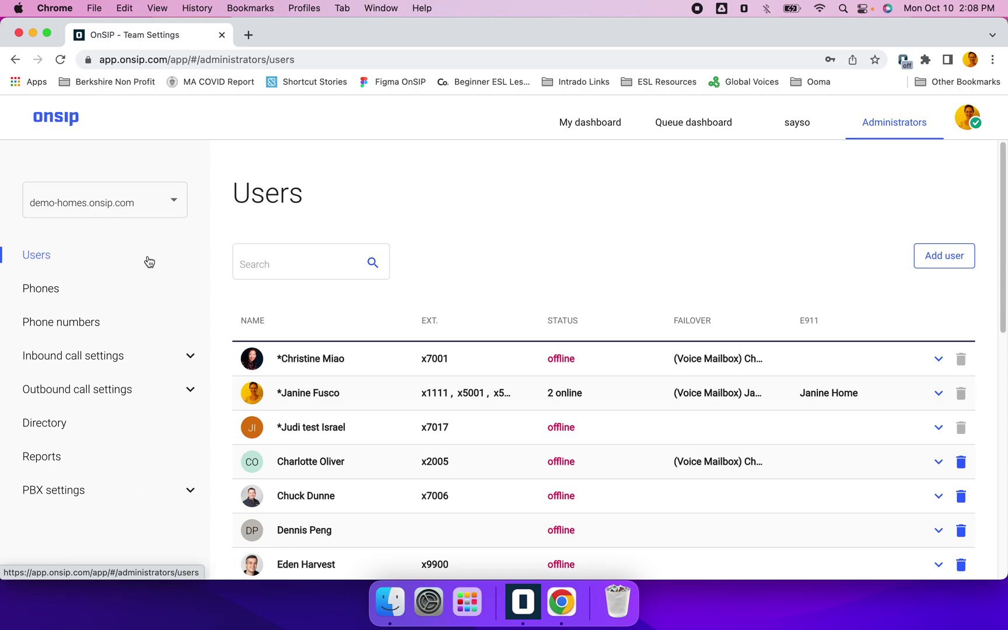
{"action": "left_click", "coordinate": [172, 209]}
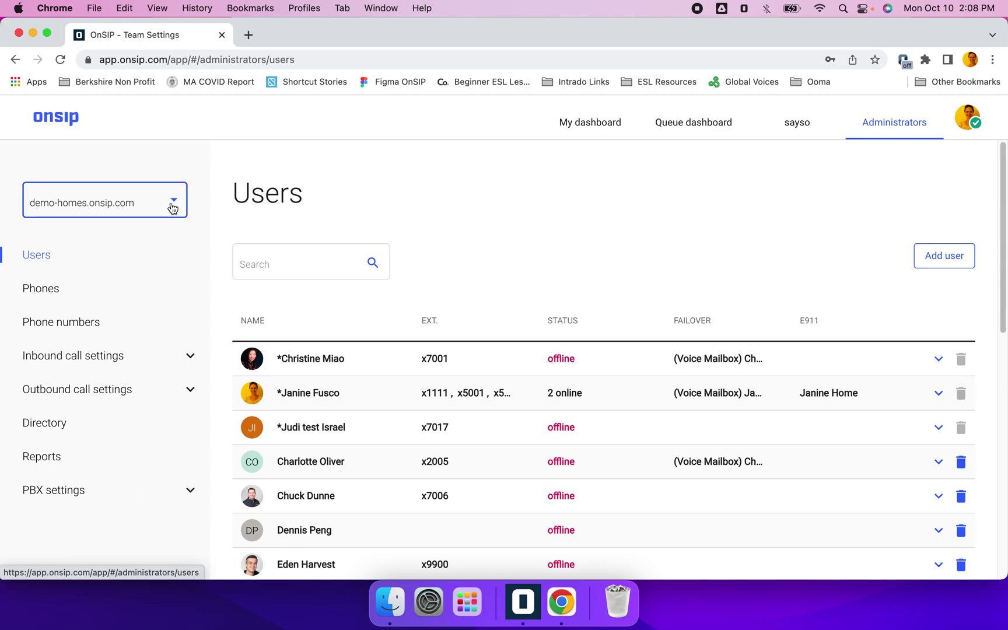
{"action": "left_click", "coordinate": [130, 235]}
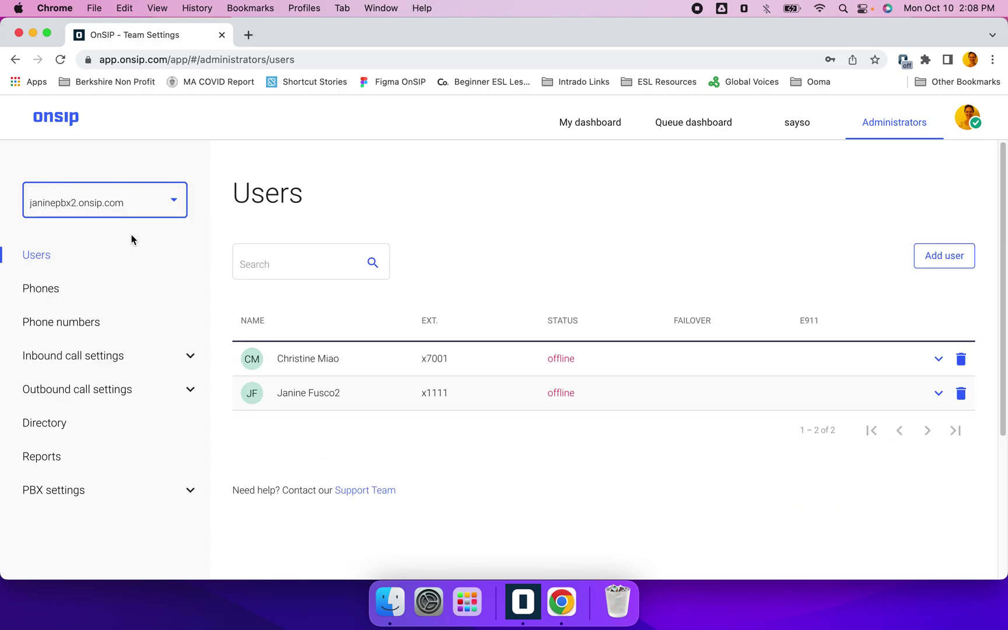
{"action": "left_click", "coordinate": [169, 205]}
{"action": "left_click", "coordinate": [135, 174]}
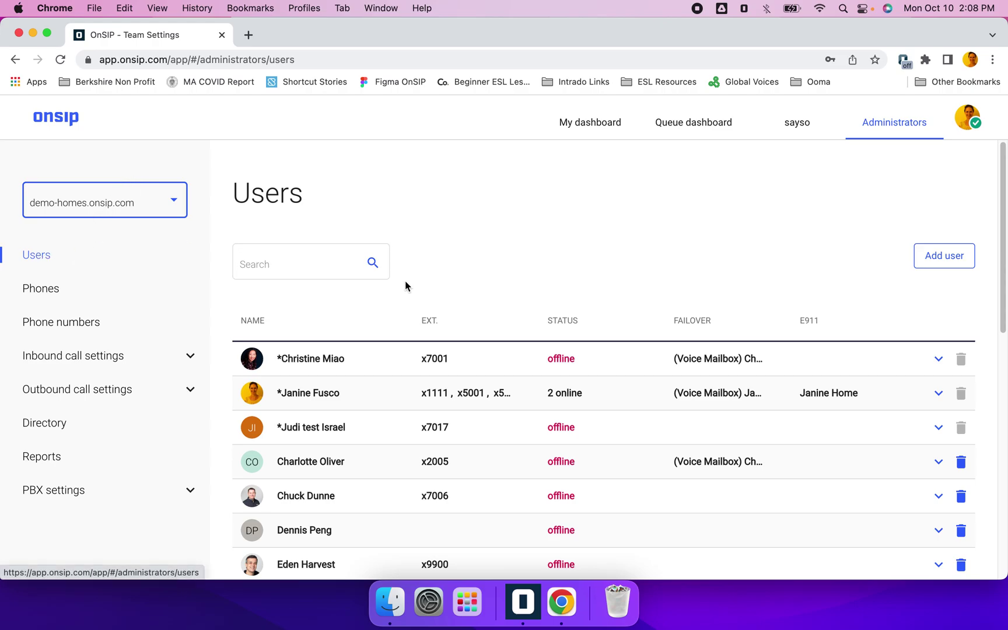
Sort the user list by extension in descending order
{"action": "left_click", "coordinate": [303, 264]}
{"action": "left_click", "coordinate": [431, 323]}
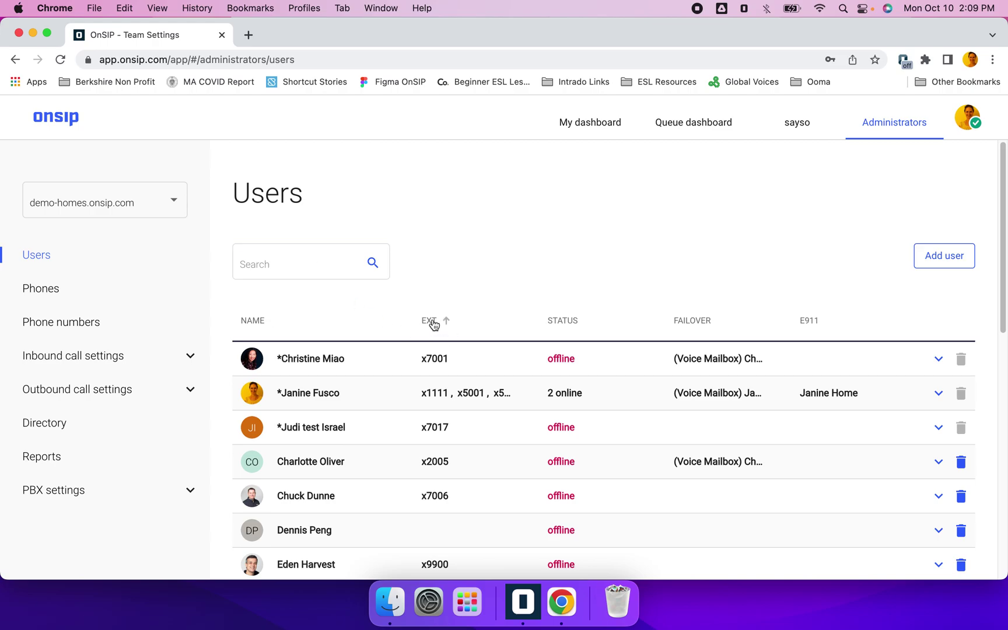
{"action": "left_click", "coordinate": [433, 325]}
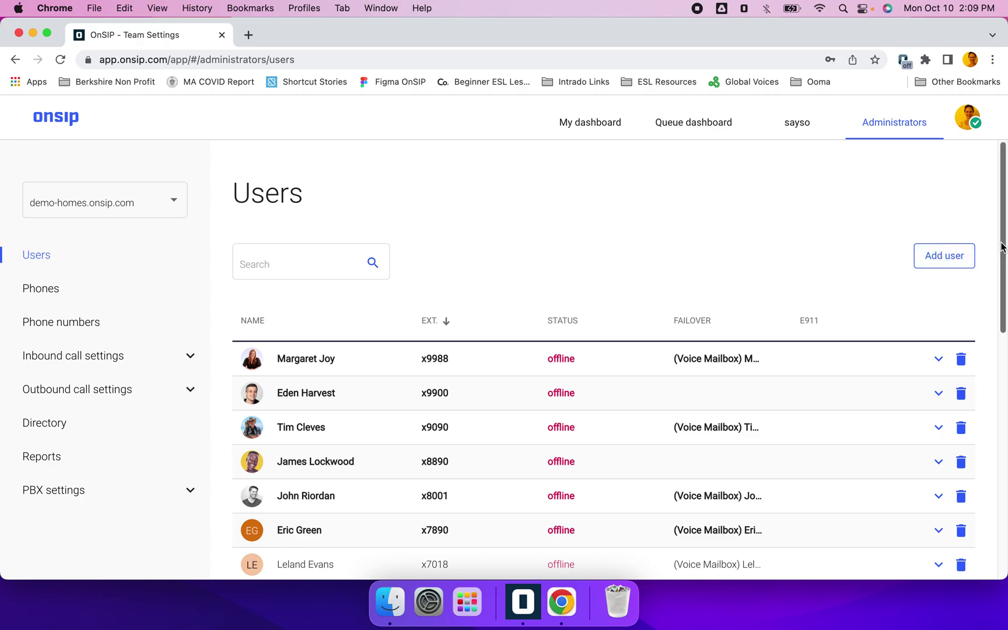
Expand the first user in the list and review their call settings, voicemail, phone settings, communications and advanced details
{"action": "left_click_drag", "start_coordinate": [1001, 252], "coordinate": [1004, 301]}
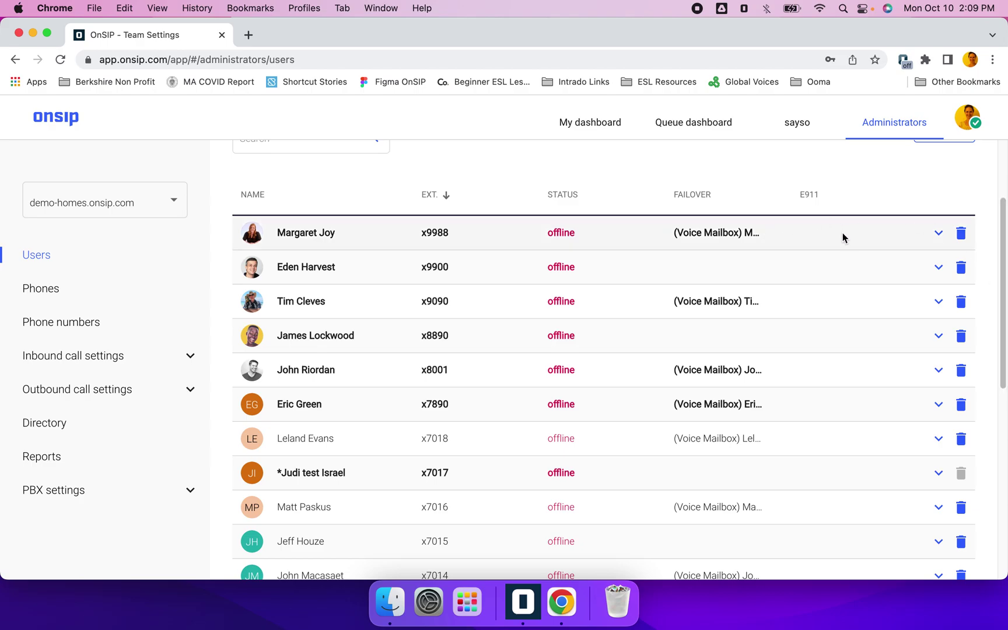
{"action": "left_click", "coordinate": [938, 233]}
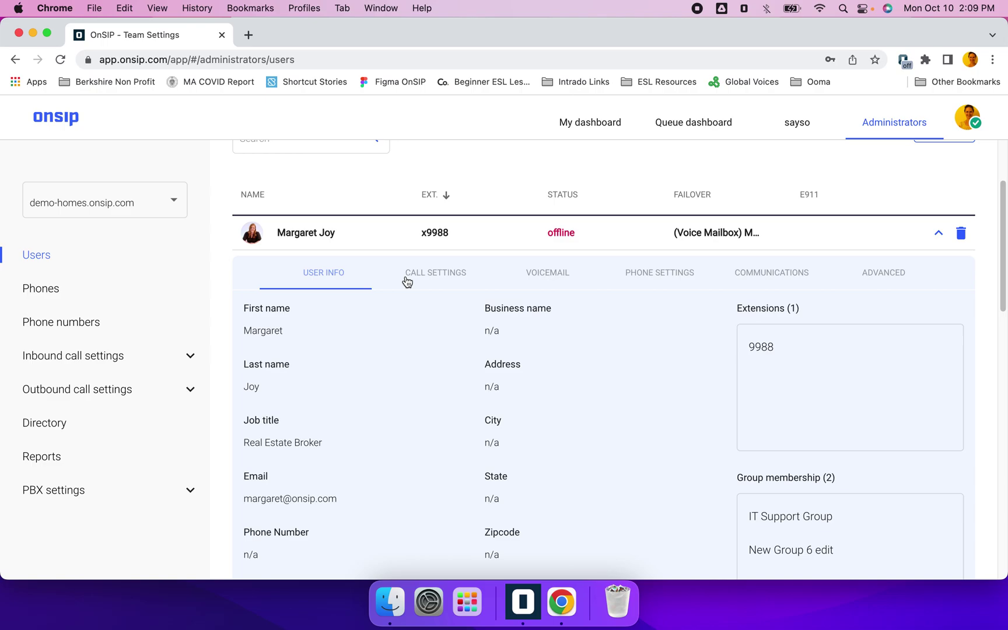
{"action": "left_click", "coordinate": [438, 281]}
{"action": "left_click", "coordinate": [546, 277]}
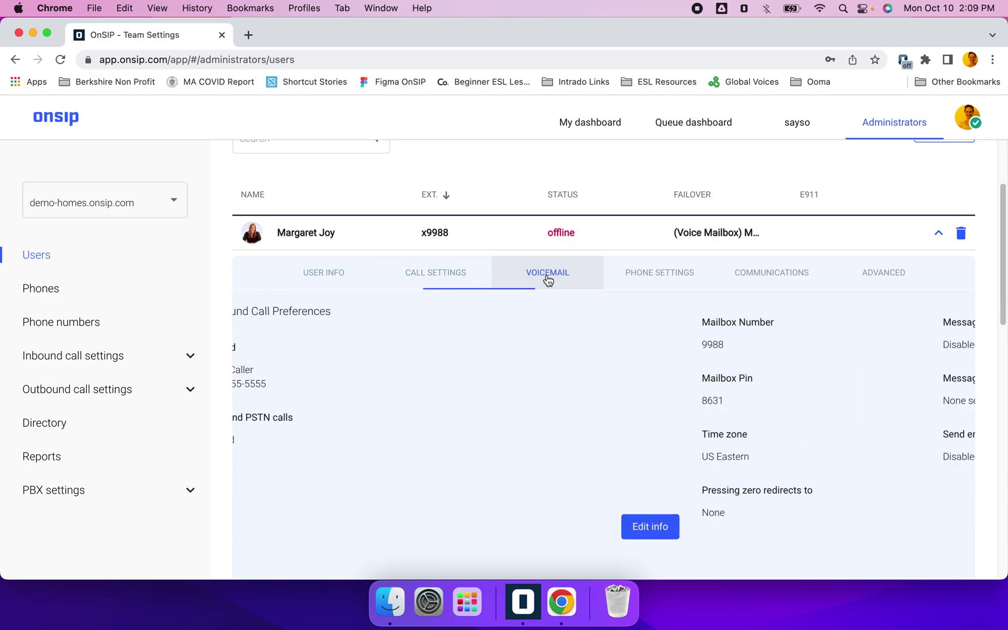
{"action": "left_click", "coordinate": [640, 284]}
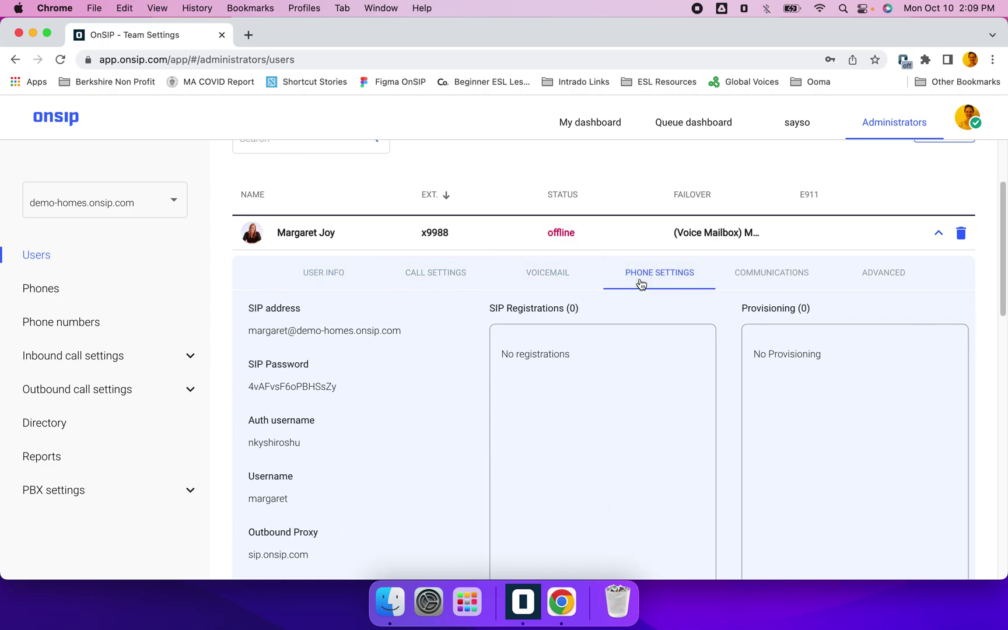
{"action": "left_click", "coordinate": [766, 280]}
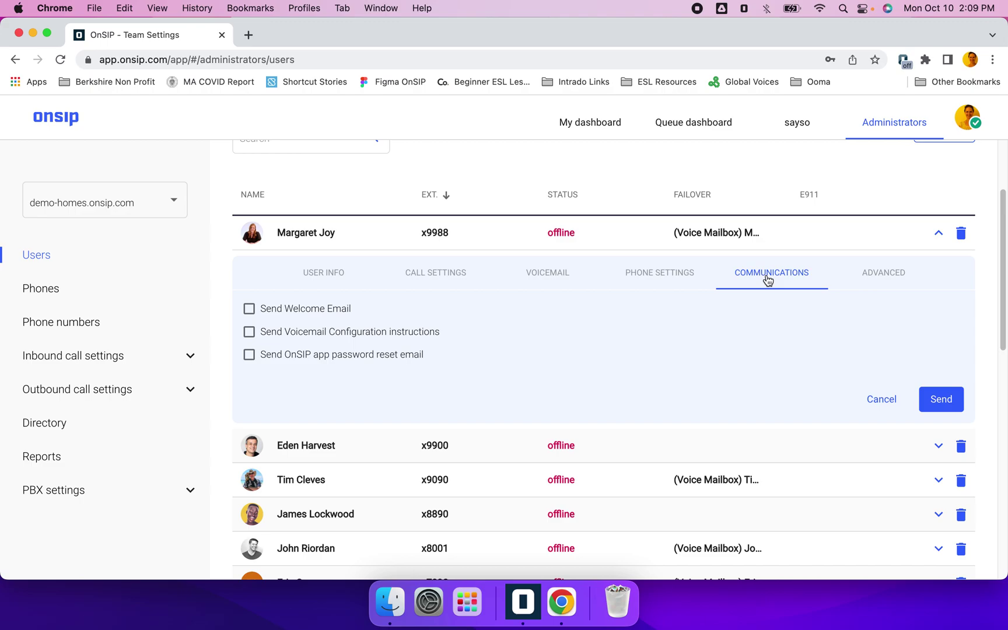
{"action": "left_click", "coordinate": [882, 274]}
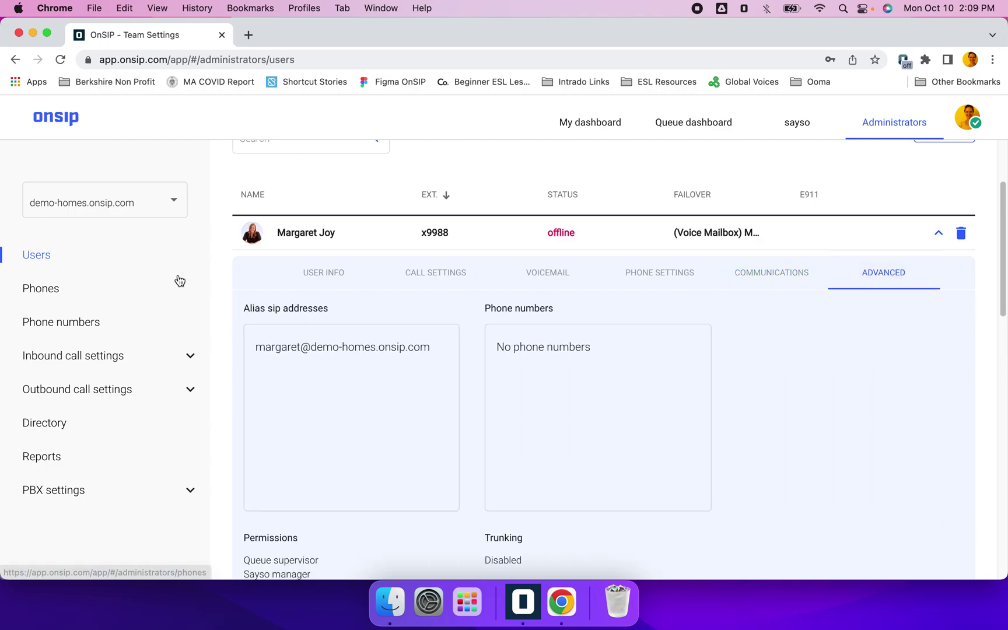
Open the administrators' Phones page and examine the first listed phone's configuration details
{"action": "left_click", "coordinate": [38, 289]}
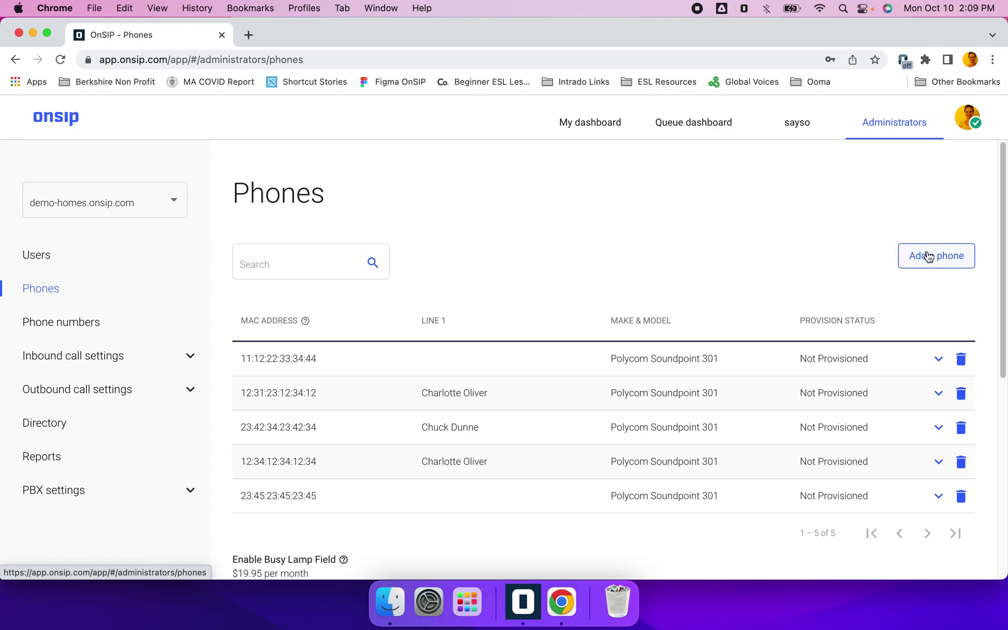
{"action": "left_click", "coordinate": [937, 360]}
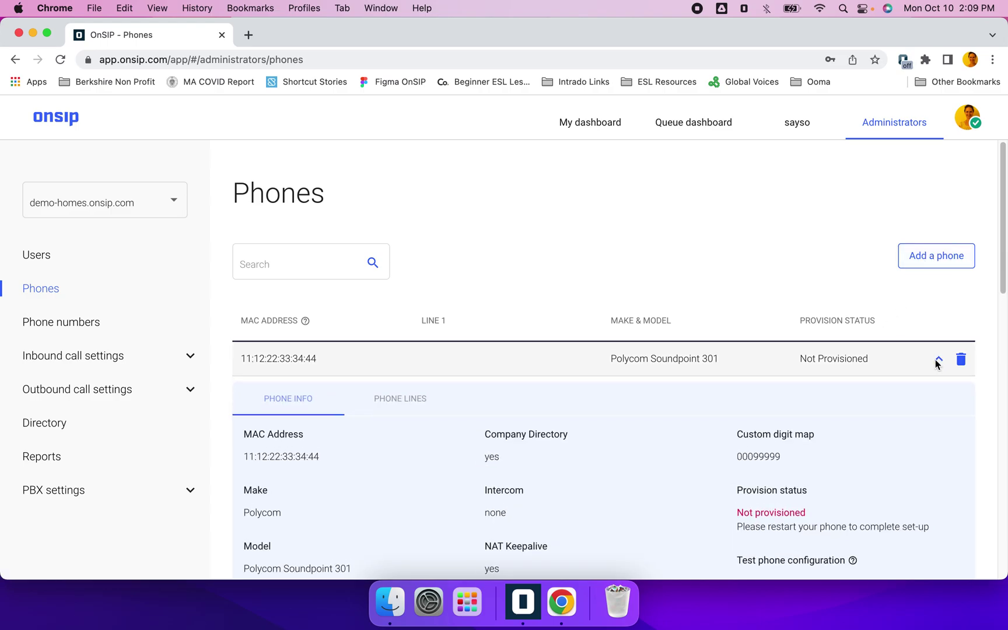
{"action": "scroll", "coordinate": [934, 360], "scroll_direction": "down", "scroll_amount": 3}
{"action": "scroll", "coordinate": [619, 359], "scroll_direction": "down", "scroll_amount": 2}
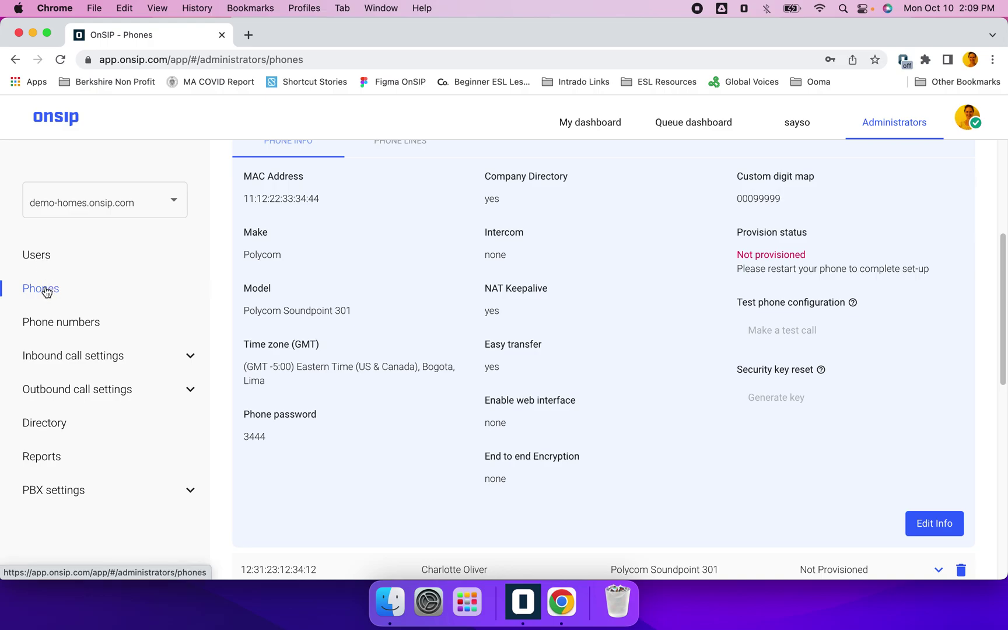
Open the Phone numbers page, inspect the single and multiple number options for adding a phone number, and cancel without adding any
{"action": "left_click", "coordinate": [49, 324]}
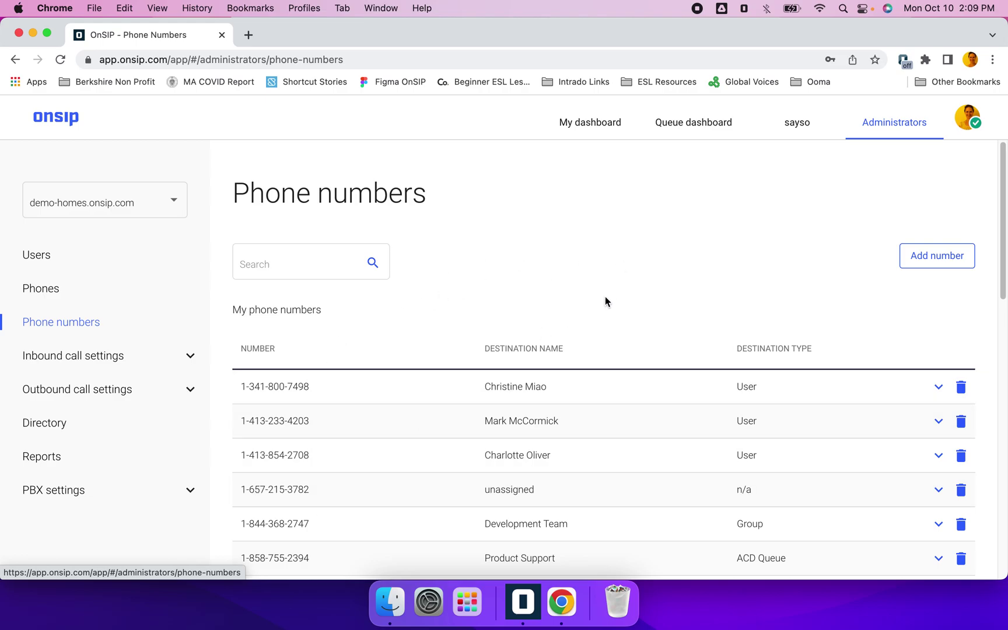
{"action": "left_click", "coordinate": [944, 262]}
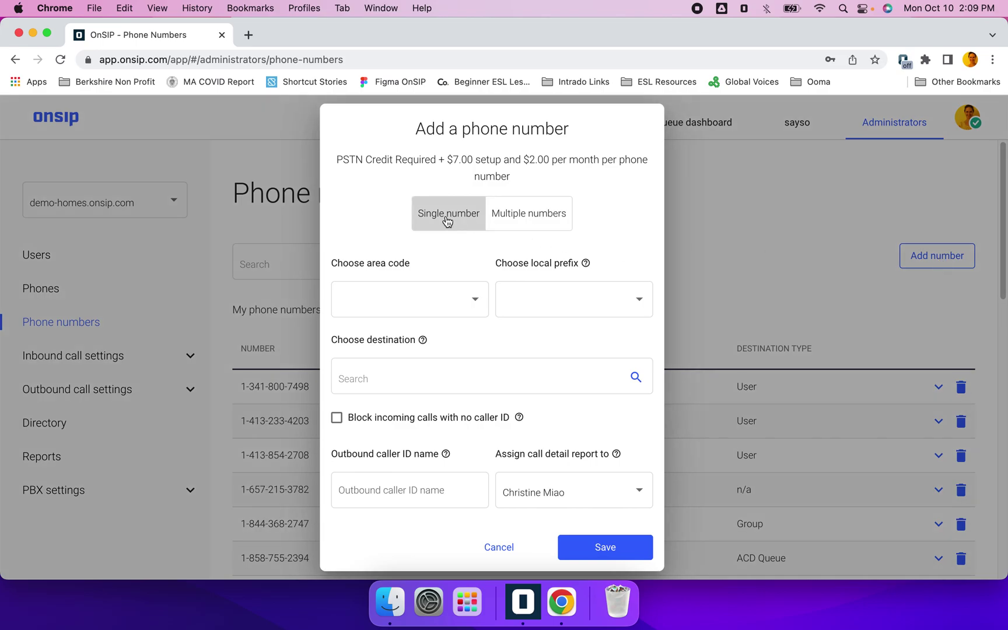
{"action": "left_click", "coordinate": [531, 219]}
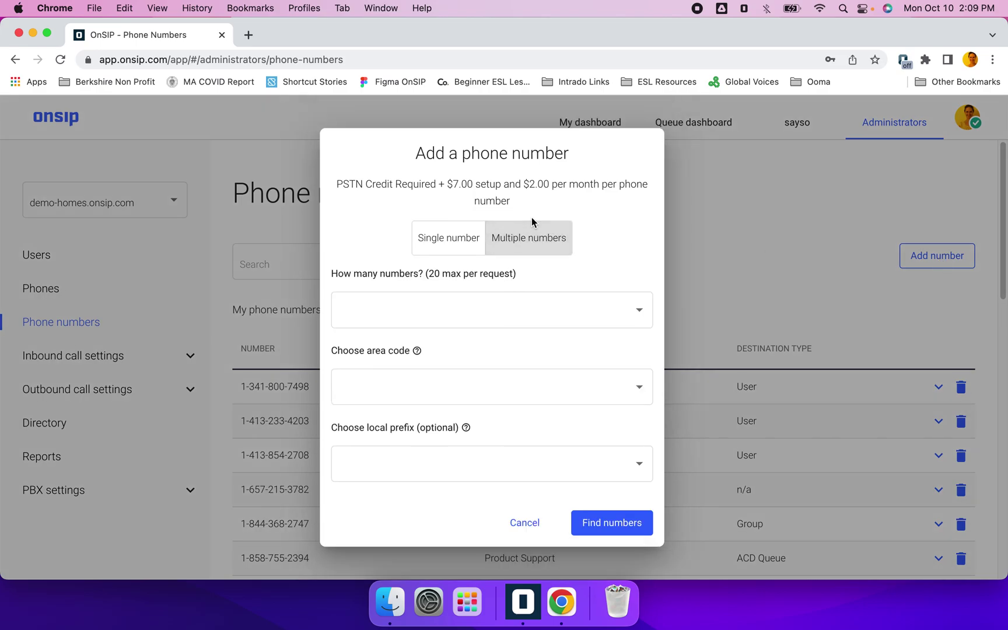
{"action": "left_click", "coordinate": [522, 522]}
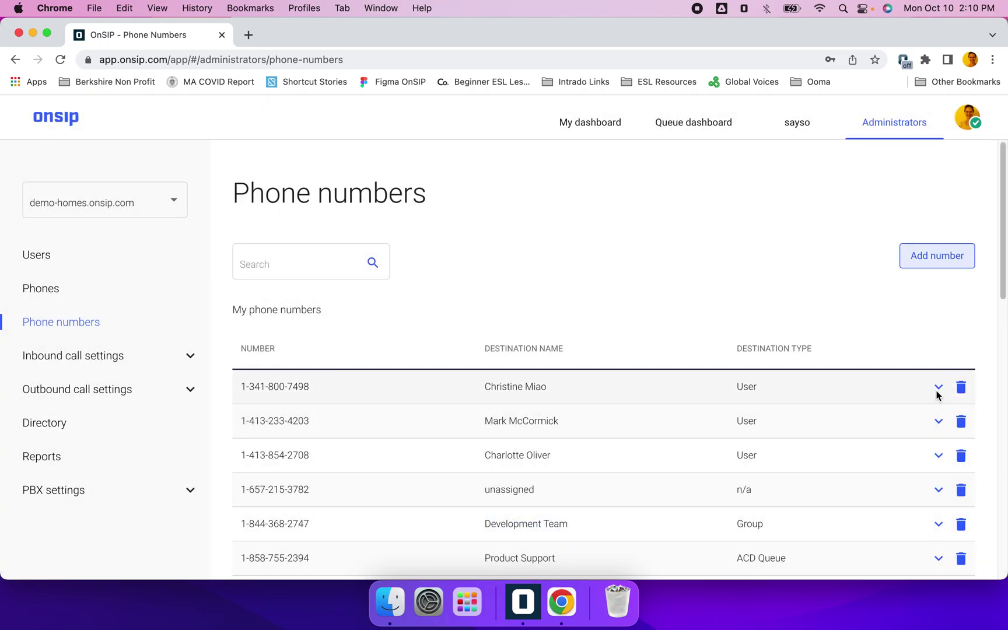
Review the first phone number's details and the related features for porting existing numbers and requesting toll-free vanity numbers
{"action": "left_click", "coordinate": [938, 388]}
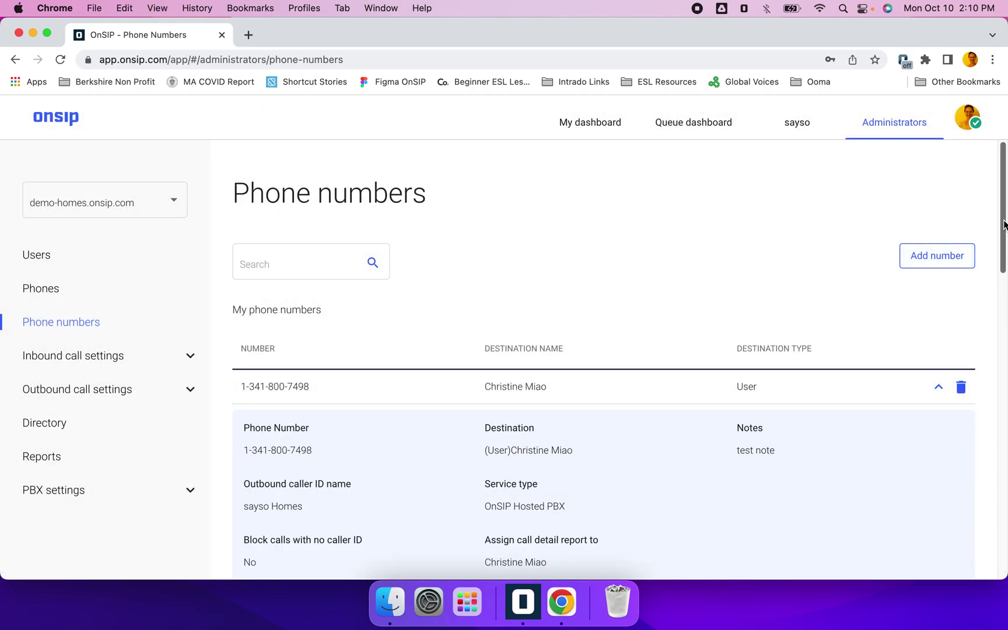
{"action": "left_click_drag", "start_coordinate": [1005, 224], "coordinate": [1005, 291]}
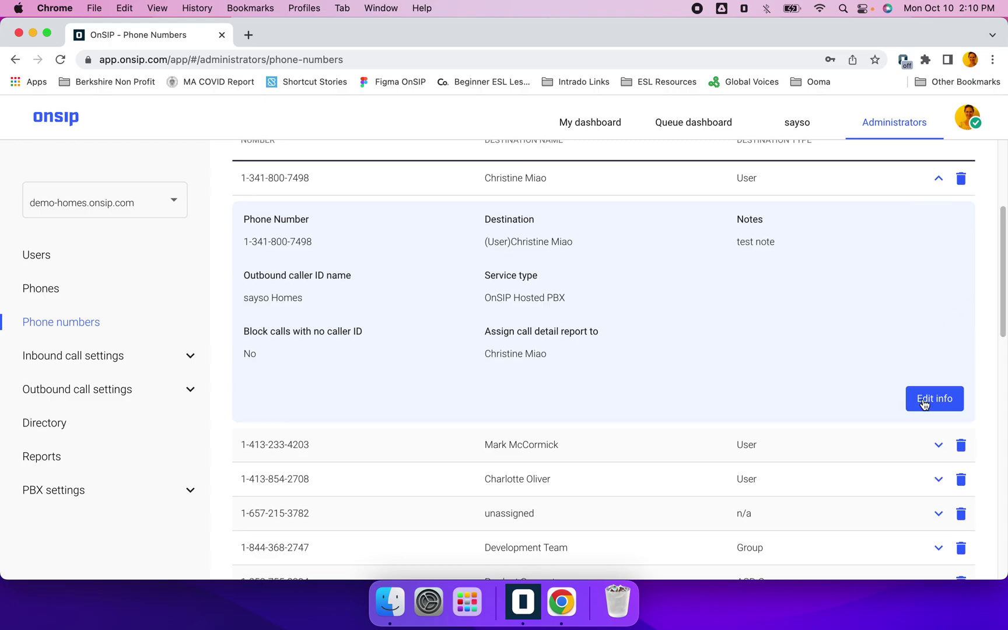
{"action": "left_click_drag", "start_coordinate": [1004, 304], "coordinate": [1003, 481]}
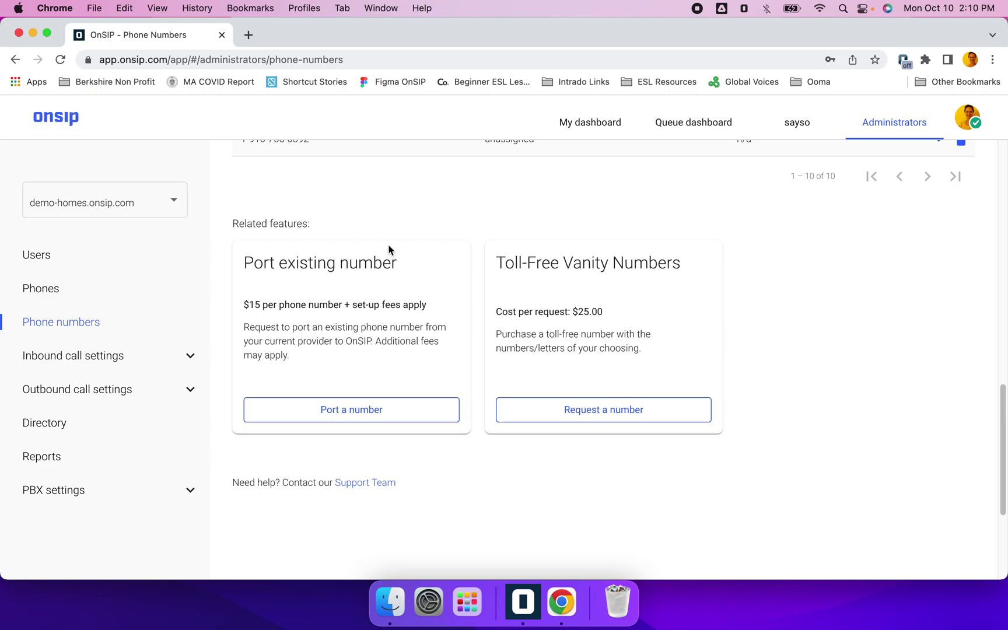
{"action": "left_click_drag", "start_coordinate": [496, 262], "coordinate": [599, 263]}
{"action": "left_click", "coordinate": [609, 266]}
View the Emergency Closed Thu rule in the inbound business hour rules, return to the list, and show the rules in grid view
{"action": "left_click", "coordinate": [119, 358]}
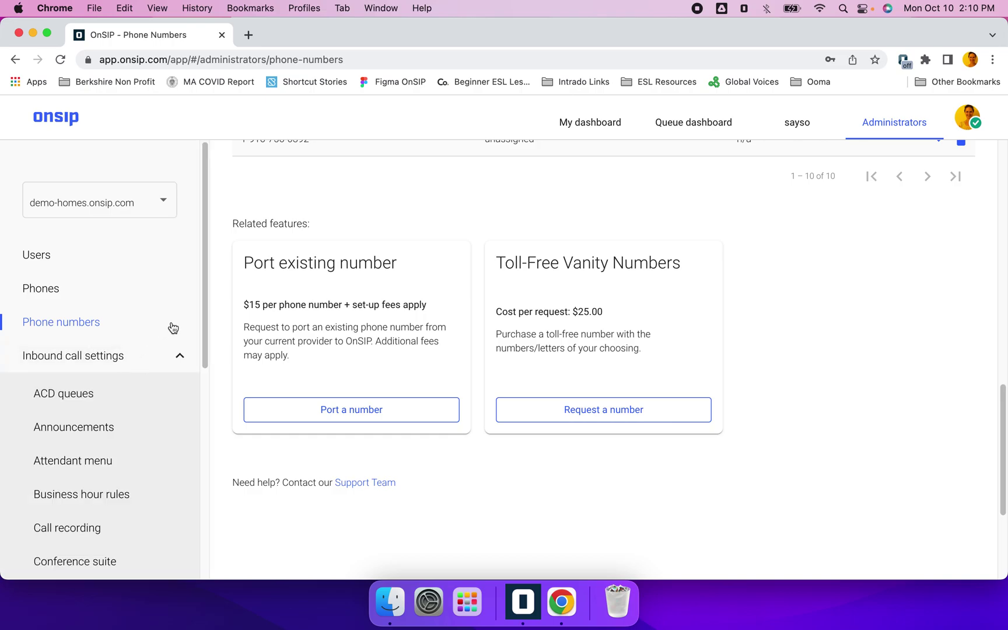
{"action": "left_click_drag", "start_coordinate": [205, 282], "coordinate": [207, 368]}
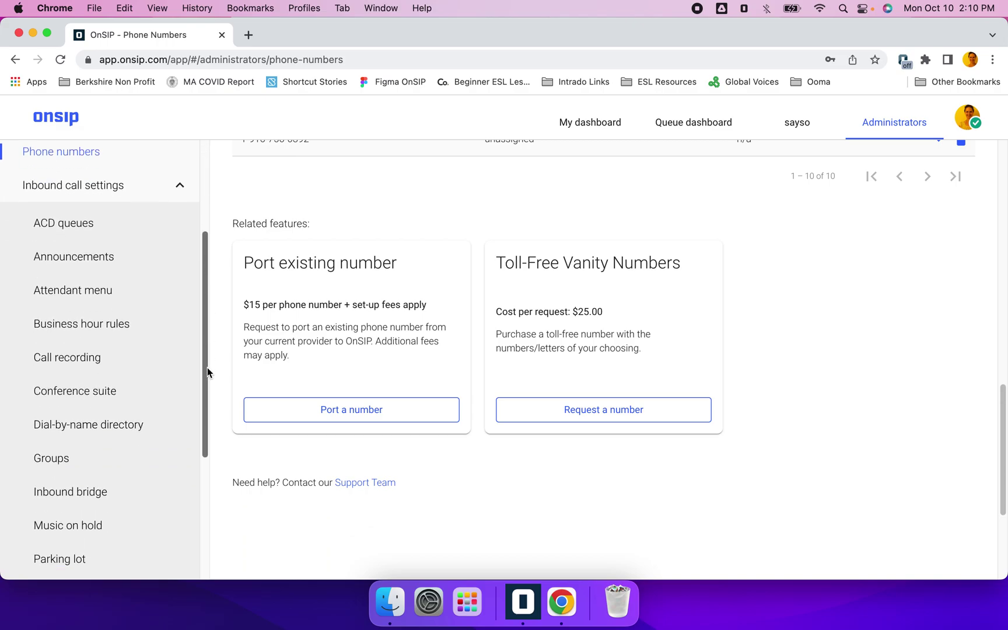
{"action": "left_click", "coordinate": [81, 329]}
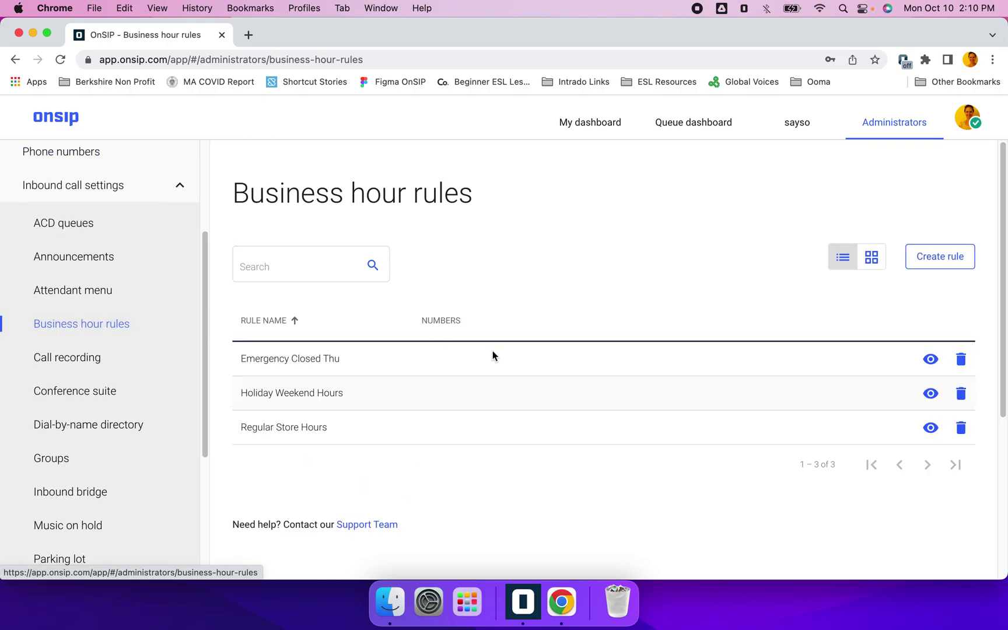
{"action": "left_click", "coordinate": [930, 359]}
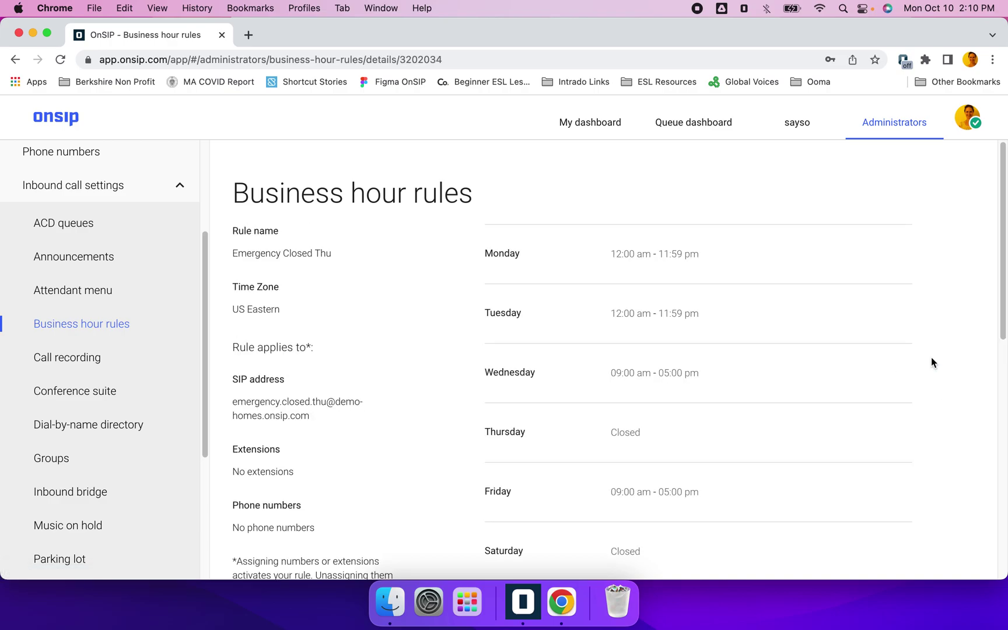
{"action": "left_click_drag", "start_coordinate": [1004, 241], "coordinate": [1003, 378]}
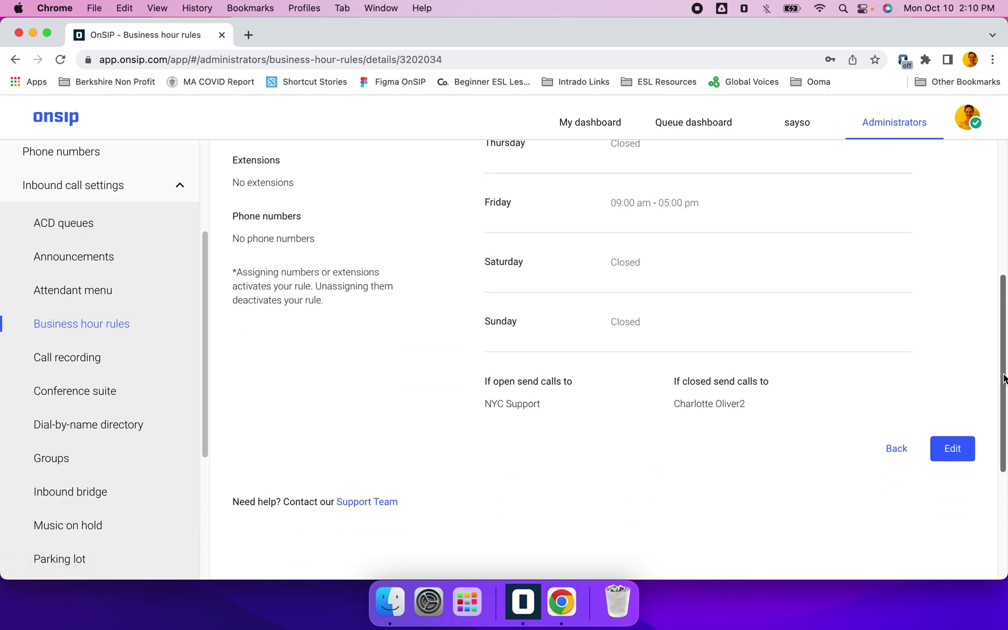
{"action": "left_click", "coordinate": [895, 449]}
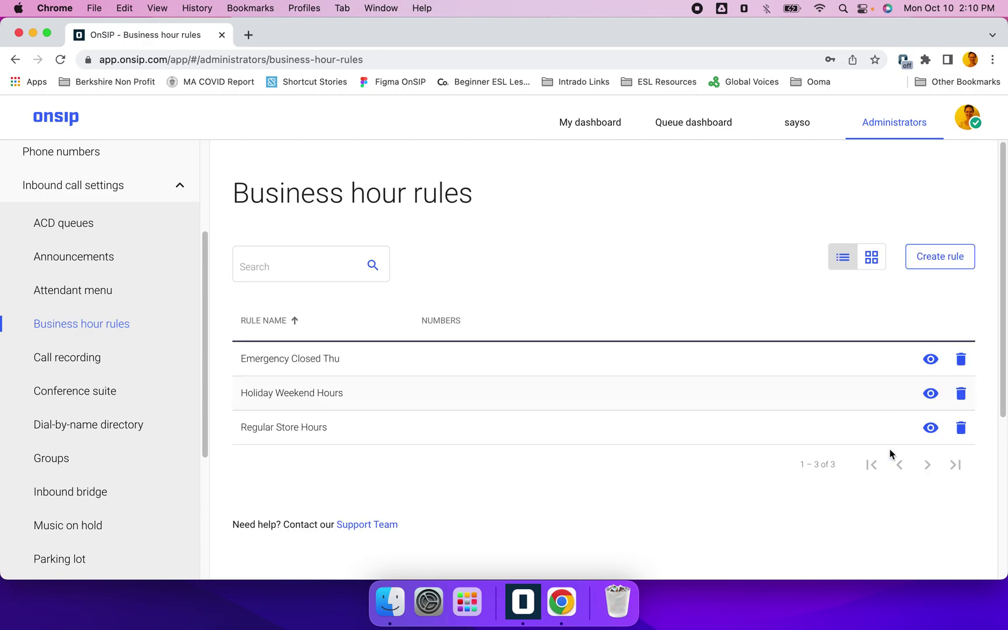
{"action": "left_click", "coordinate": [873, 260]}
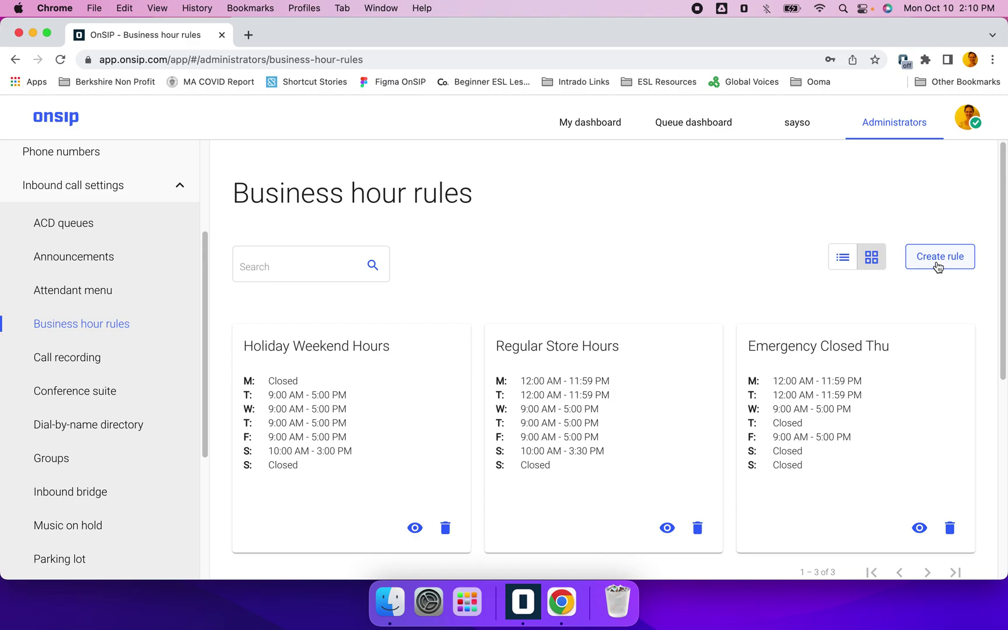
Open the Announcements page and examine the basic settings of the Weekend Closed Announcement
{"action": "left_click", "coordinate": [86, 264]}
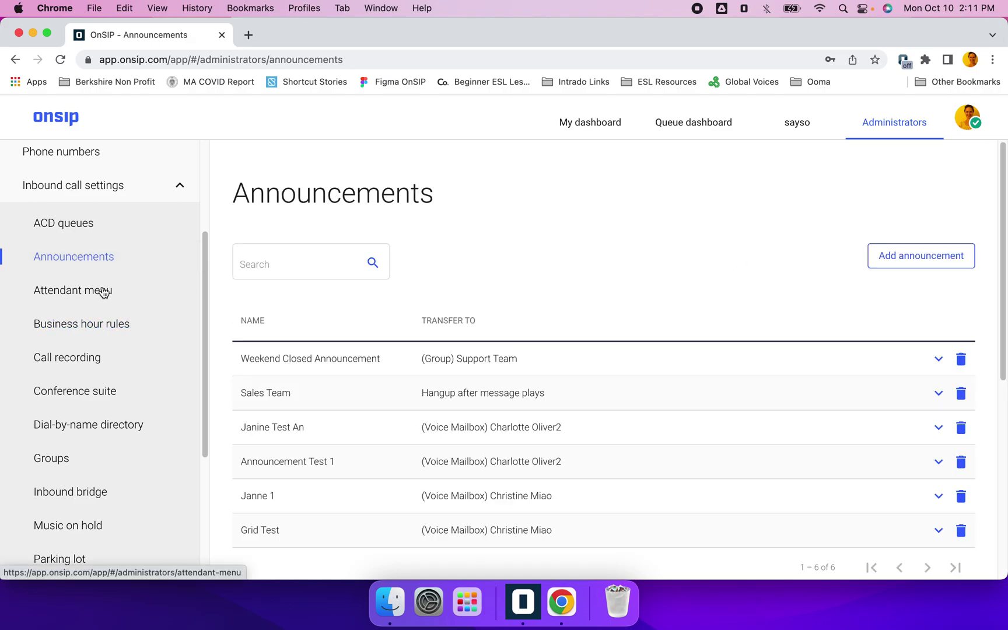
{"action": "left_click", "coordinate": [591, 358]}
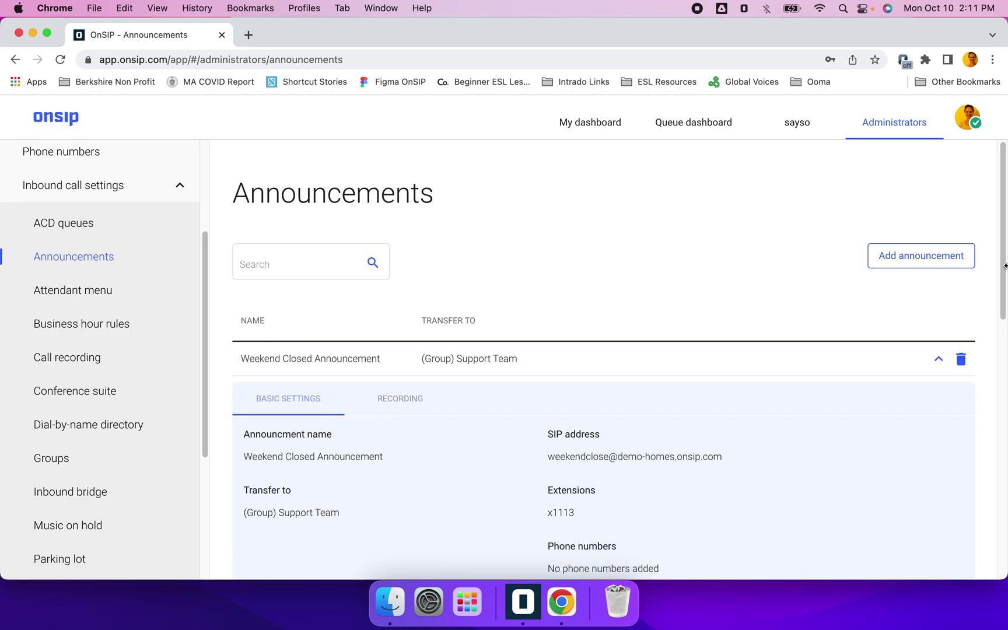
{"action": "scroll", "coordinate": [1005, 273], "scroll_direction": "down", "scroll_amount": 2}
{"action": "left_click_drag", "start_coordinate": [1004, 273], "coordinate": [1005, 305]}
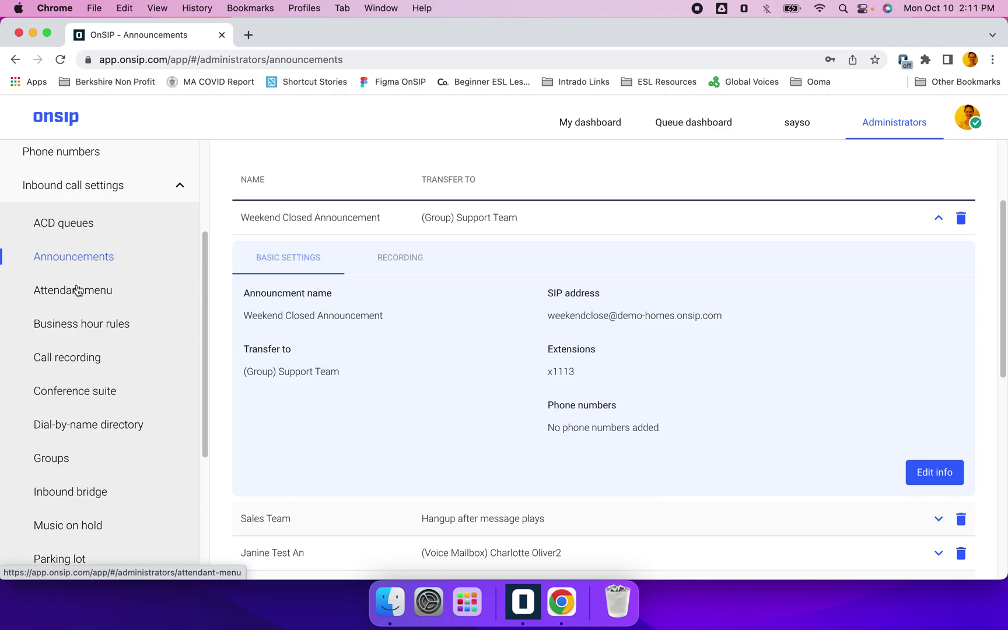
Look through the Call recording, Dial-by-name directory, Groups and Inbound bridge pages of the inbound call settings
{"action": "left_click", "coordinate": [66, 360]}
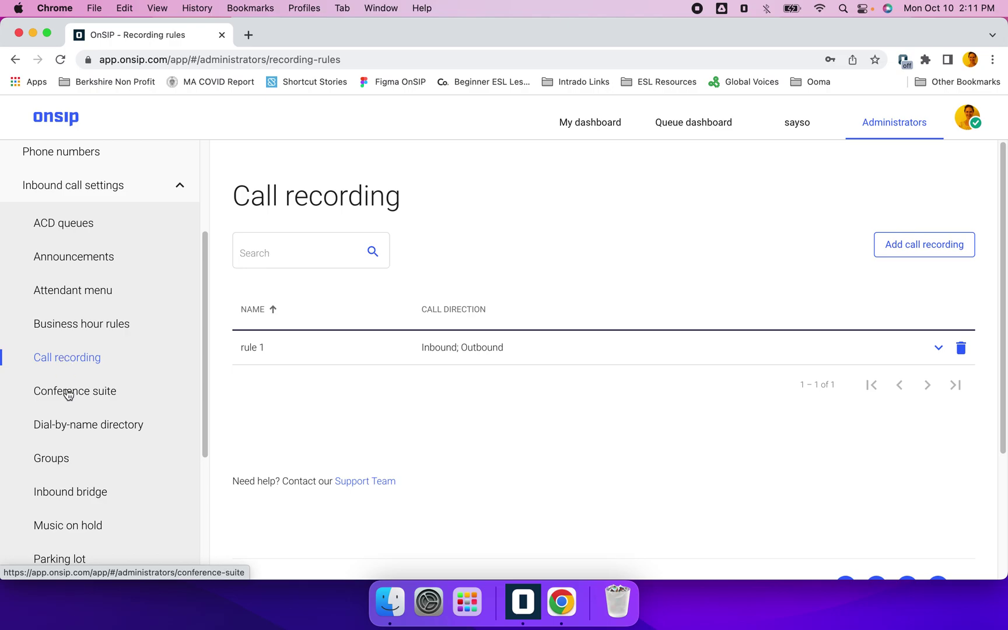
{"action": "left_click_drag", "start_coordinate": [203, 345], "coordinate": [207, 409]}
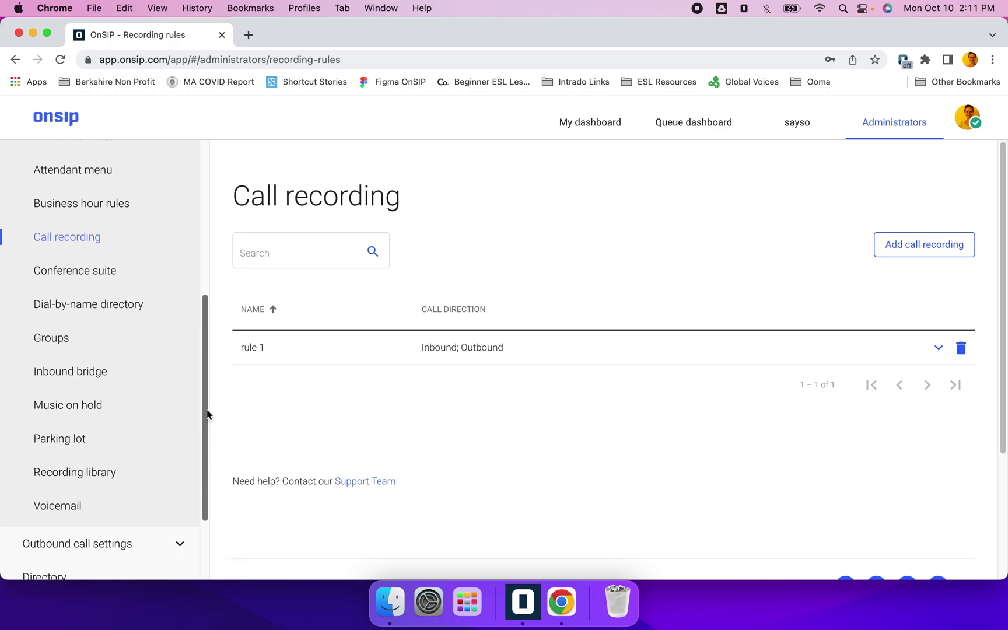
{"action": "left_click", "coordinate": [86, 297]}
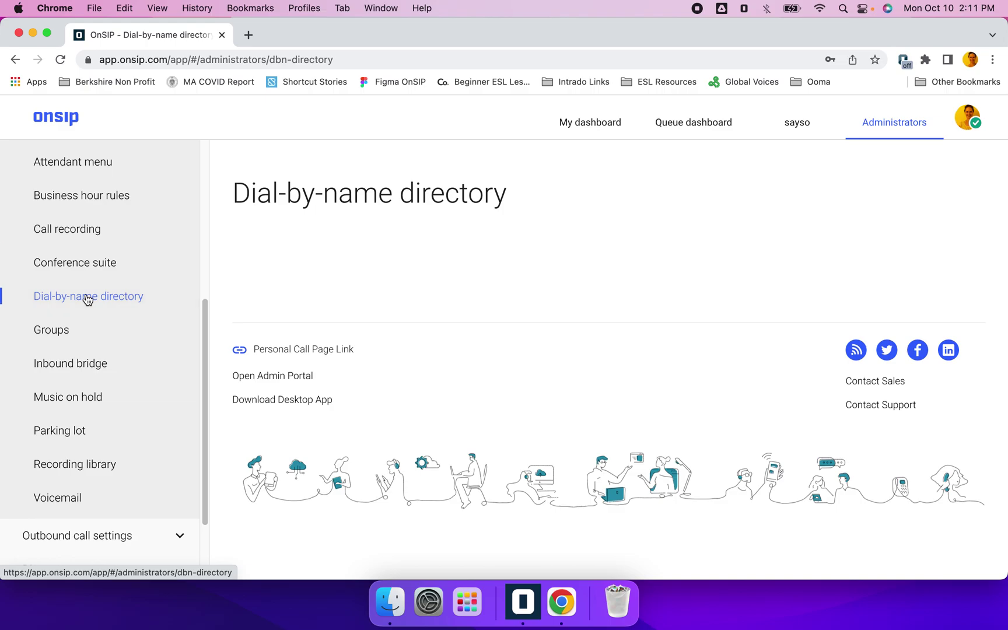
{"action": "left_click", "coordinate": [49, 331]}
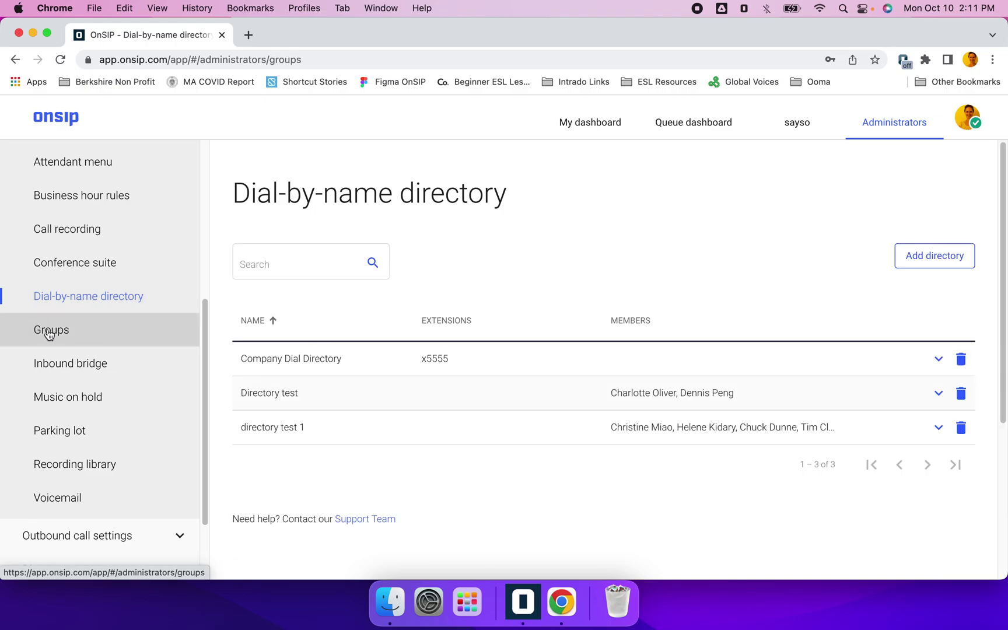
{"action": "left_click", "coordinate": [59, 368]}
Enable music on hold for inbound calls and upgrade its stream type to Enhanced, accepting the additional $19.95/month charge
{"action": "left_click", "coordinate": [64, 403]}
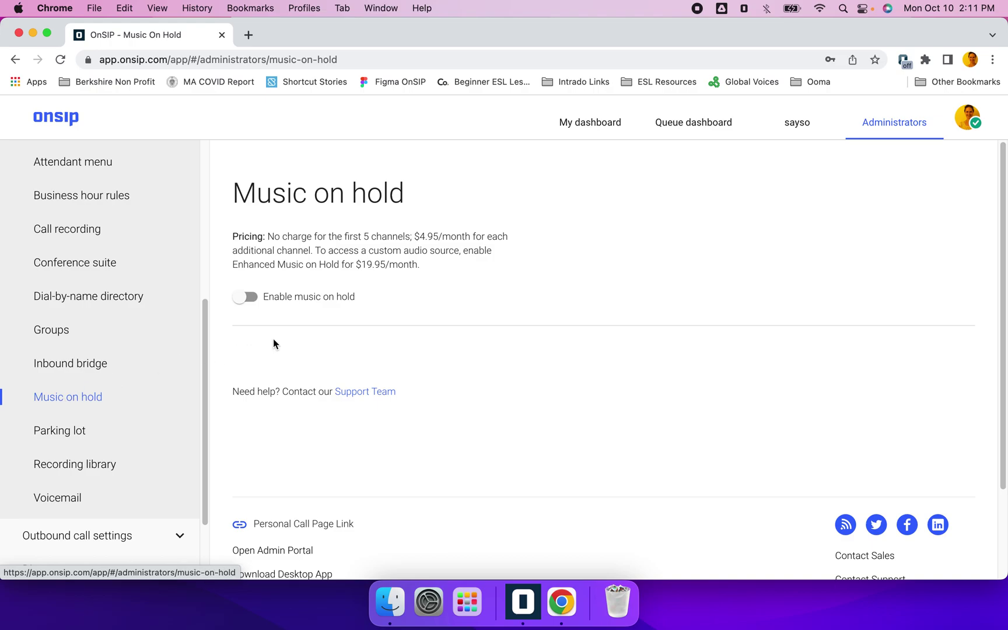
{"action": "left_click", "coordinate": [251, 298]}
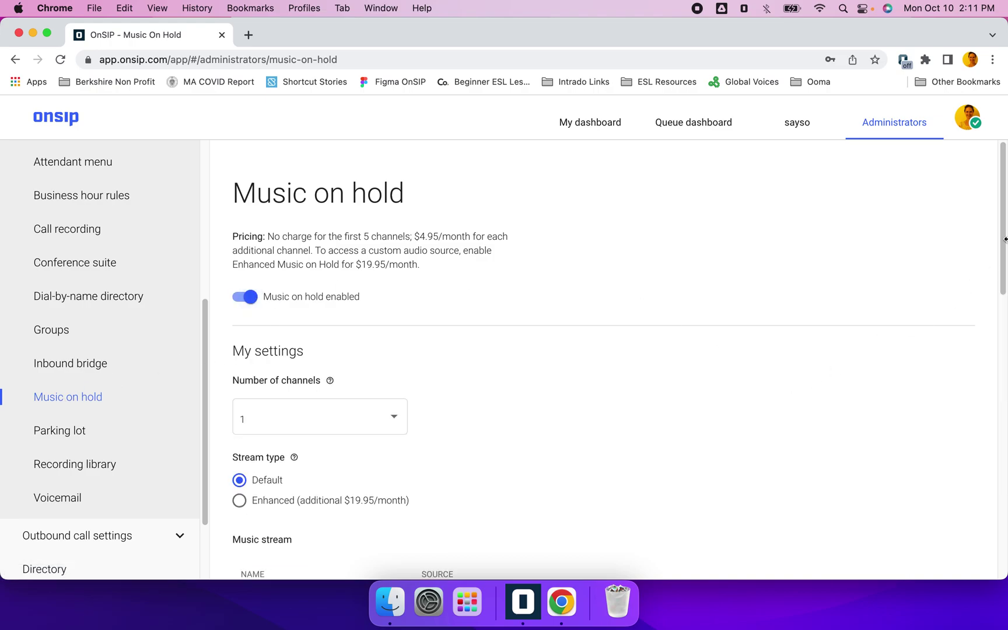
{"action": "scroll", "coordinate": [351, 247], "scroll_direction": "down", "scroll_amount": 5}
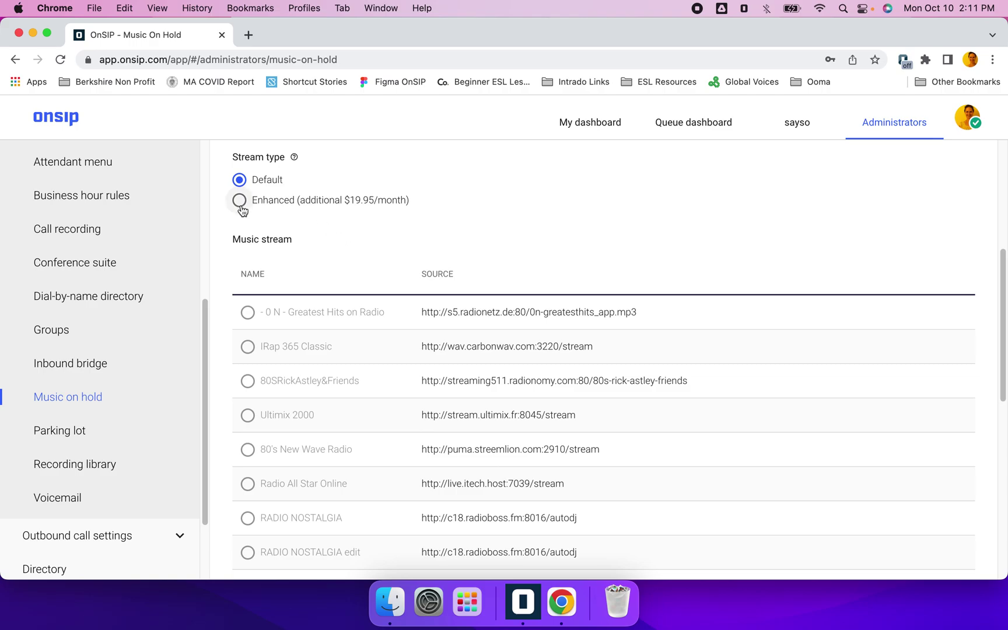
{"action": "left_click", "coordinate": [238, 201]}
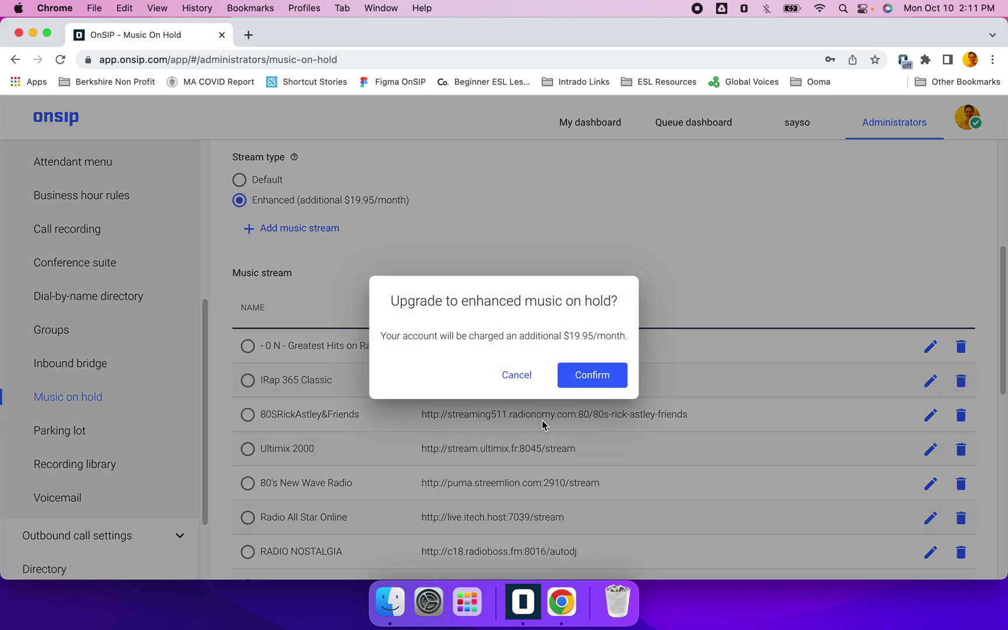
{"action": "left_click", "coordinate": [586, 374]}
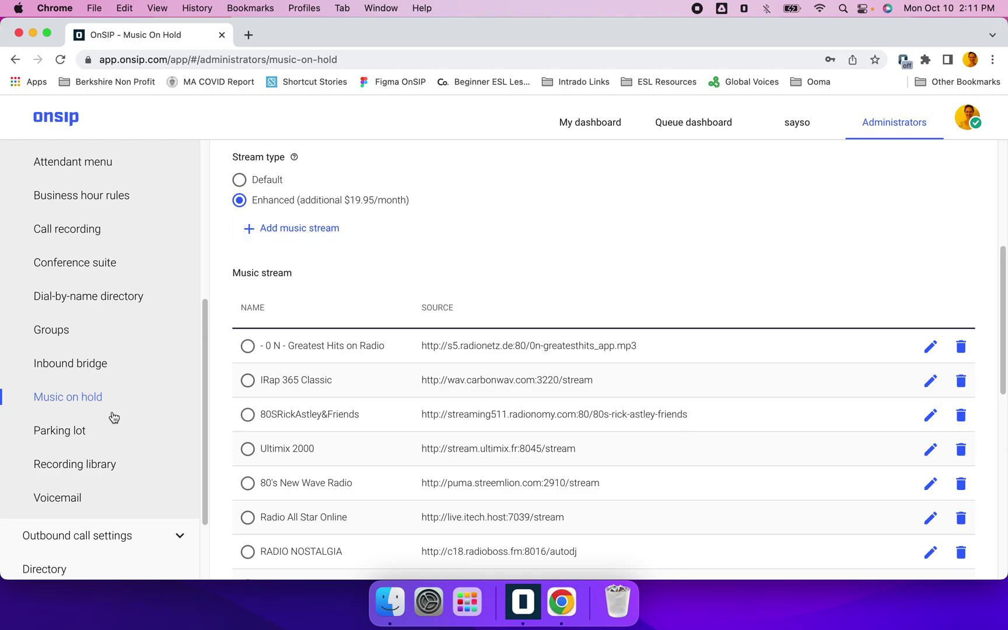
View the Recording library and Voicemail pages of the inbound call settings, and collapse that section
{"action": "left_click", "coordinate": [61, 469]}
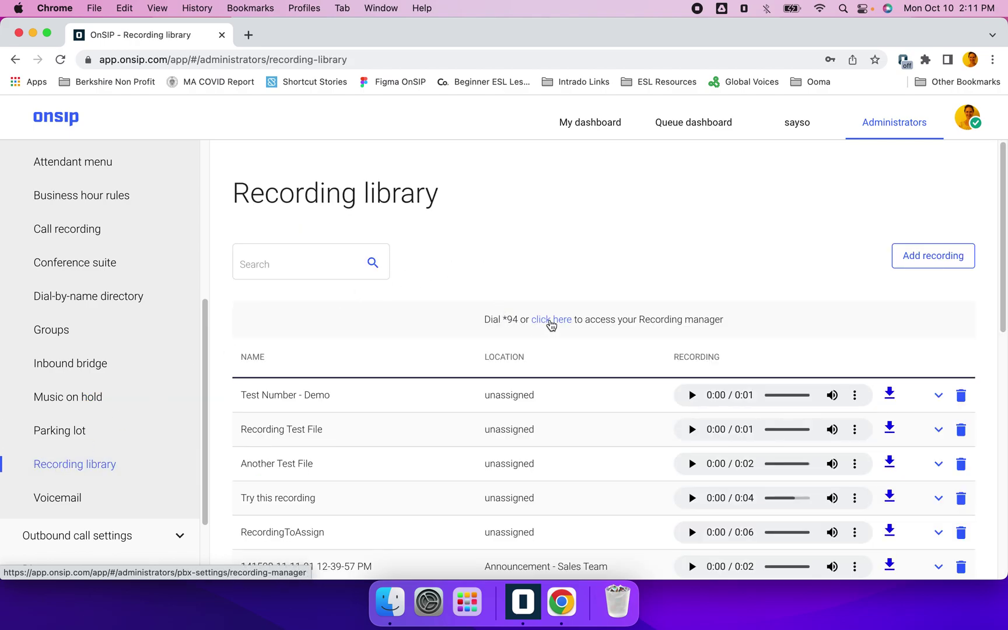
{"action": "left_click", "coordinate": [58, 500]}
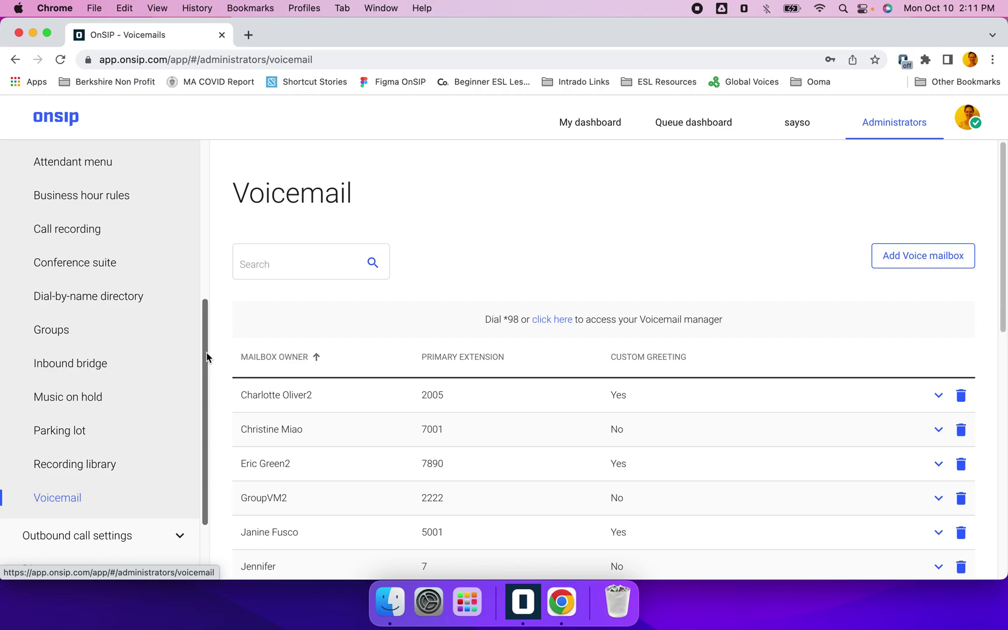
{"action": "left_click_drag", "start_coordinate": [204, 358], "coordinate": [209, 275]}
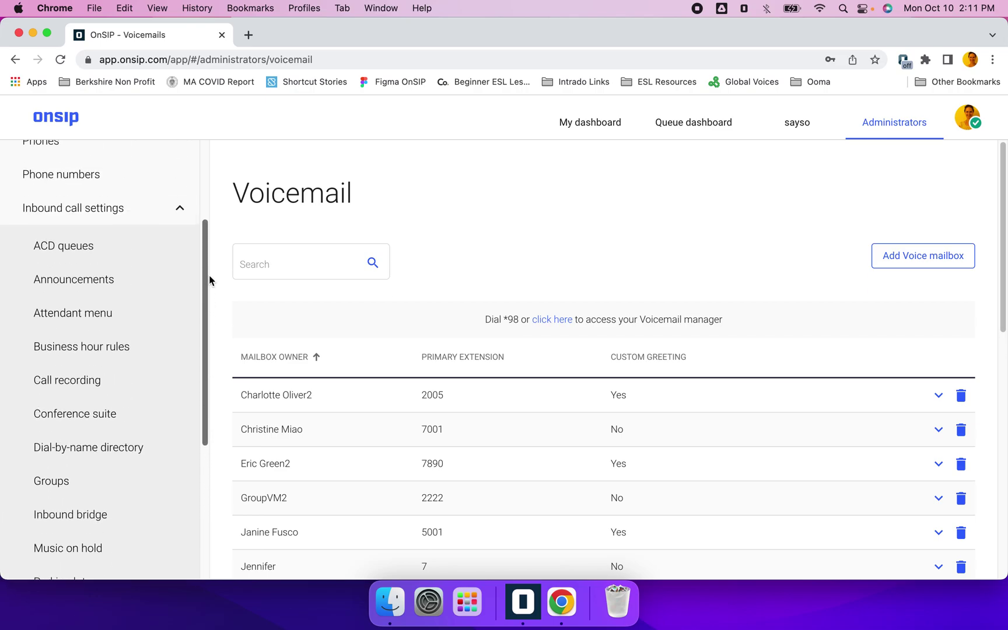
{"action": "left_click", "coordinate": [177, 210]}
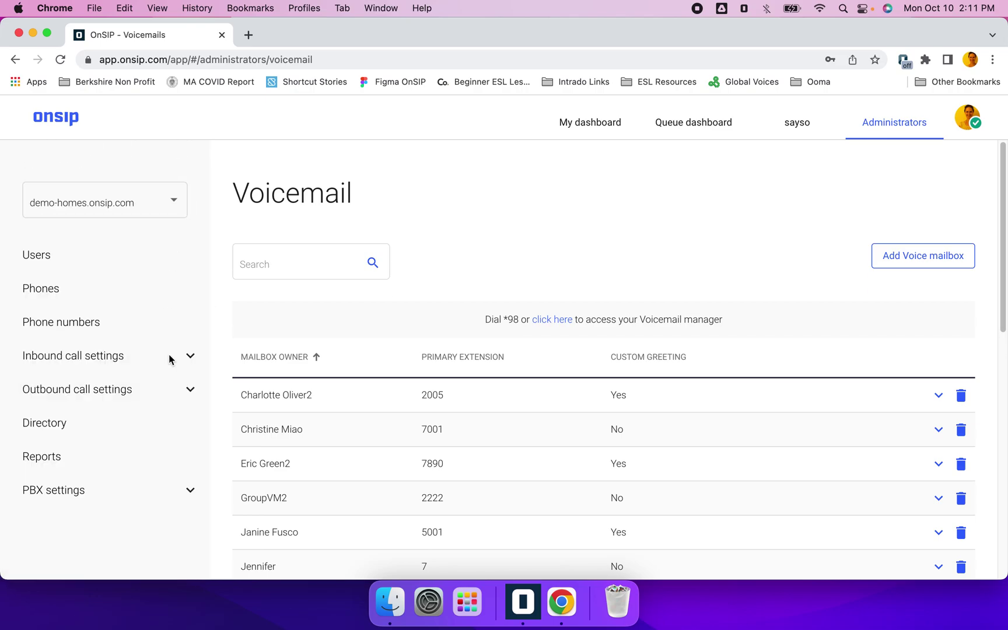
Look through the E911, External SIP address and External phone number pages of the outbound call settings, and collapse the section
{"action": "left_click", "coordinate": [190, 392]}
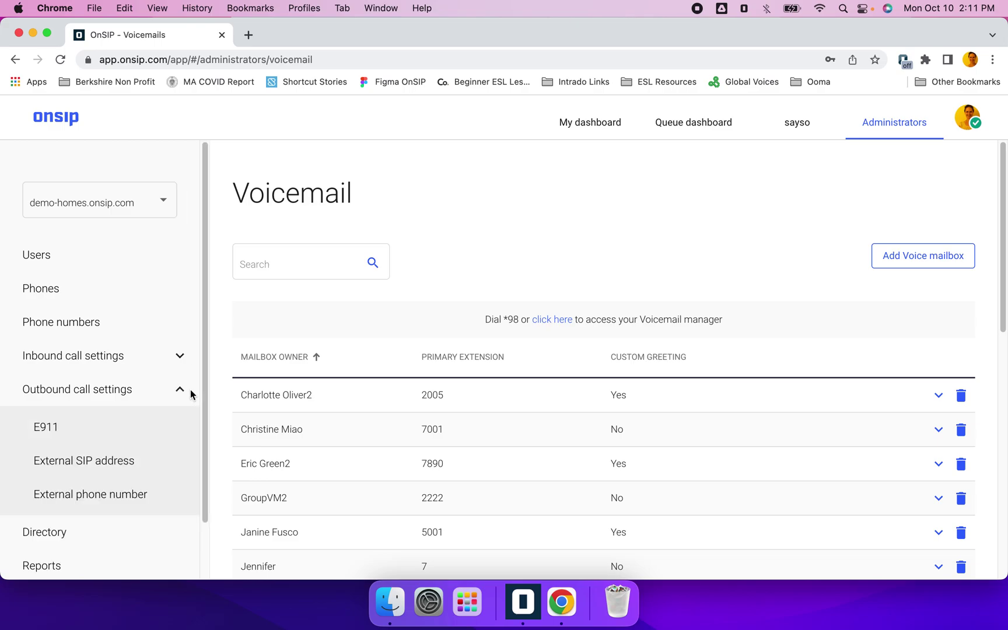
{"action": "scroll", "coordinate": [204, 409], "scroll_direction": "down", "scroll_amount": 3}
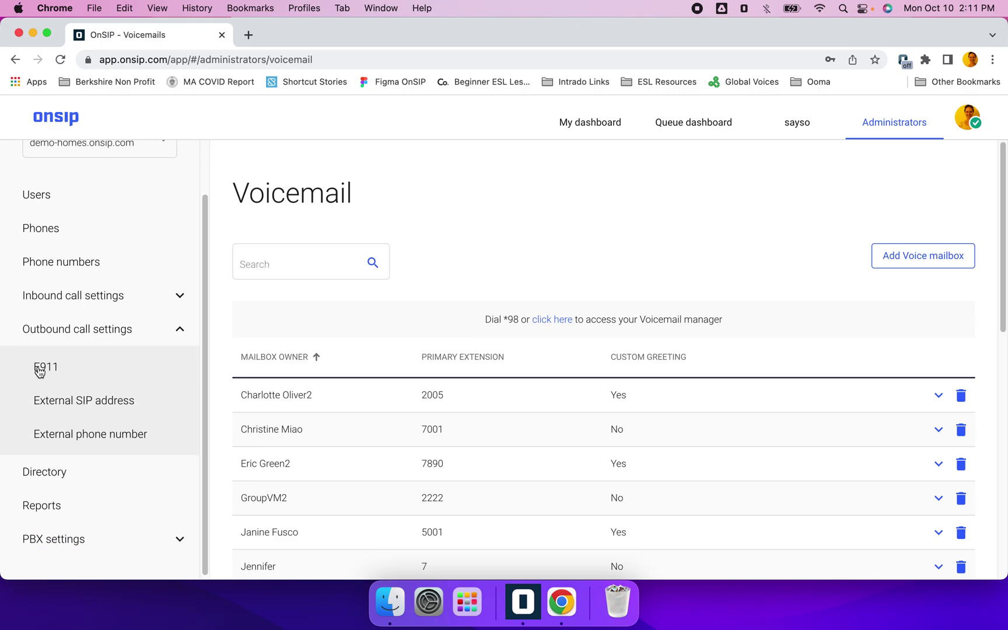
{"action": "left_click", "coordinate": [39, 370]}
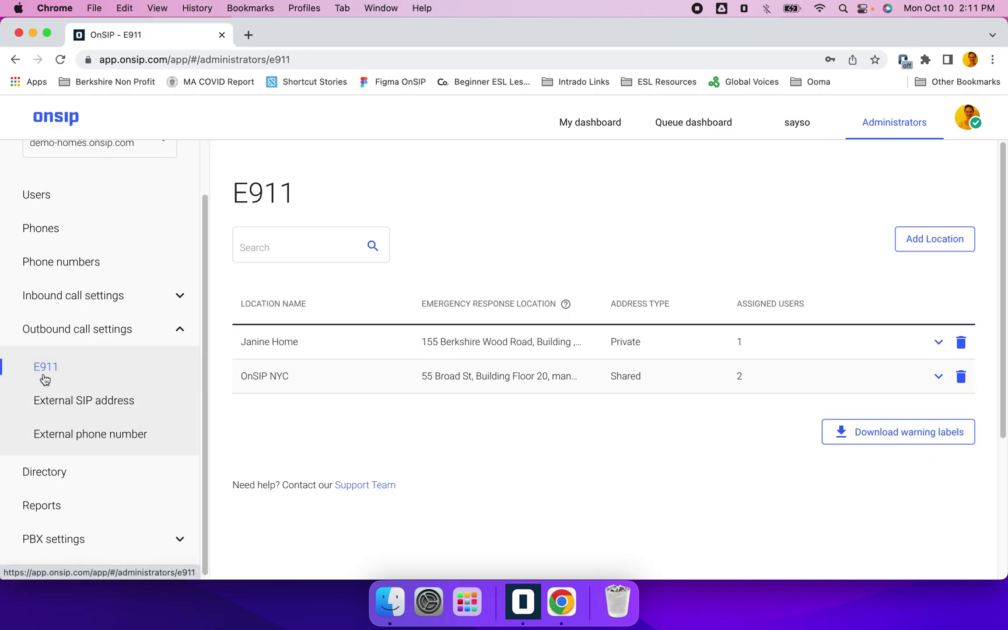
{"action": "left_click", "coordinate": [65, 405]}
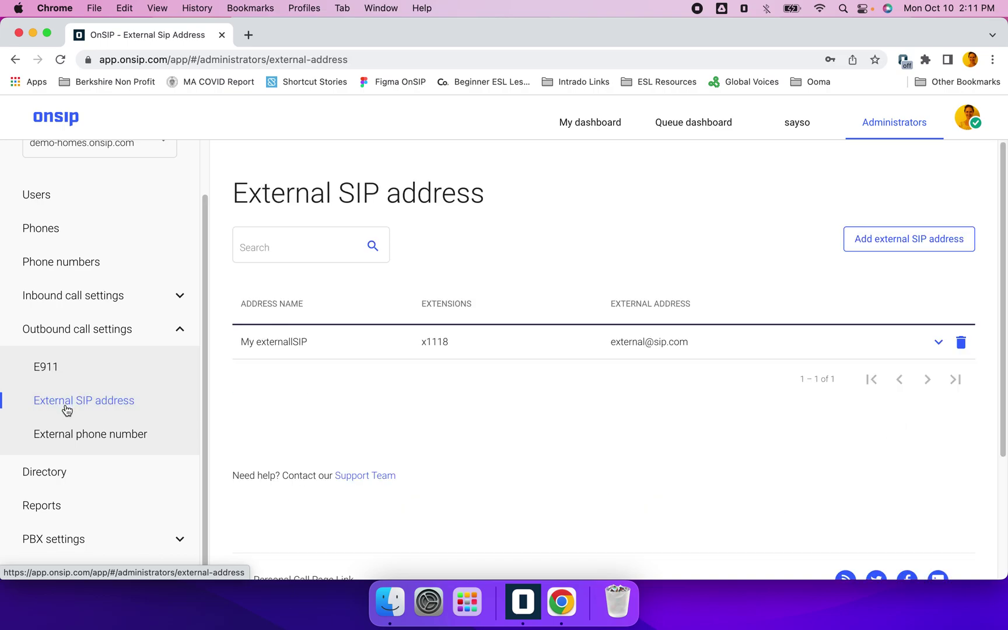
{"action": "left_click", "coordinate": [78, 436]}
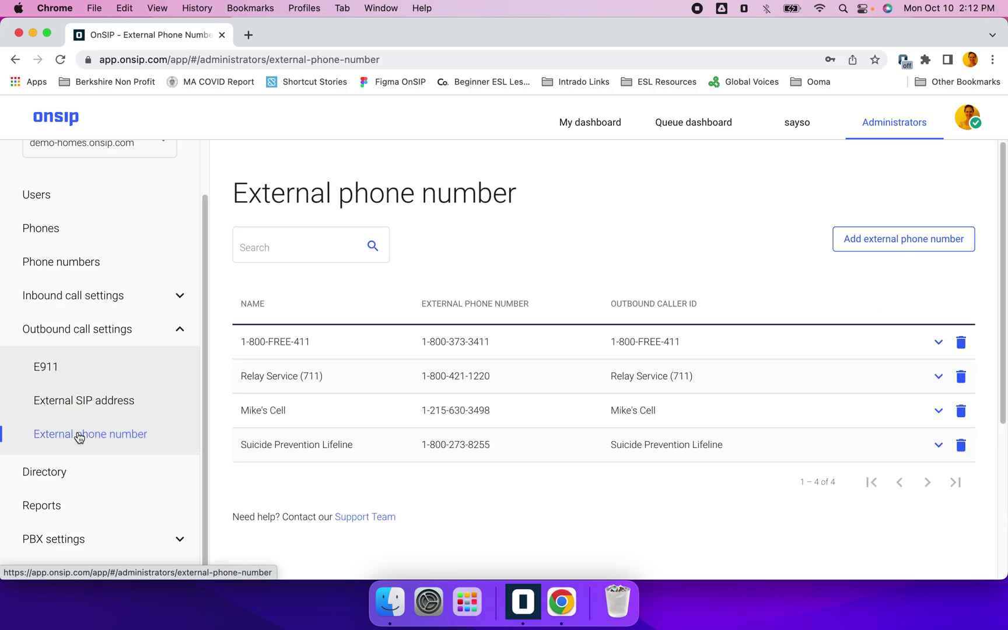
{"action": "left_click", "coordinate": [179, 334]}
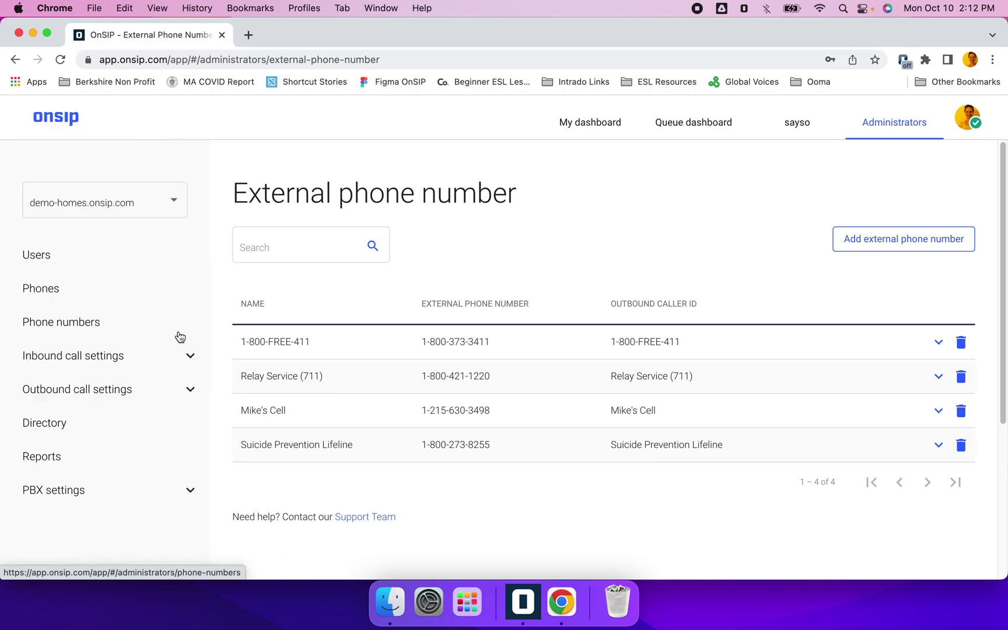
Open the Directory page and sort the entries by extension in descending order
{"action": "left_click", "coordinate": [44, 425]}
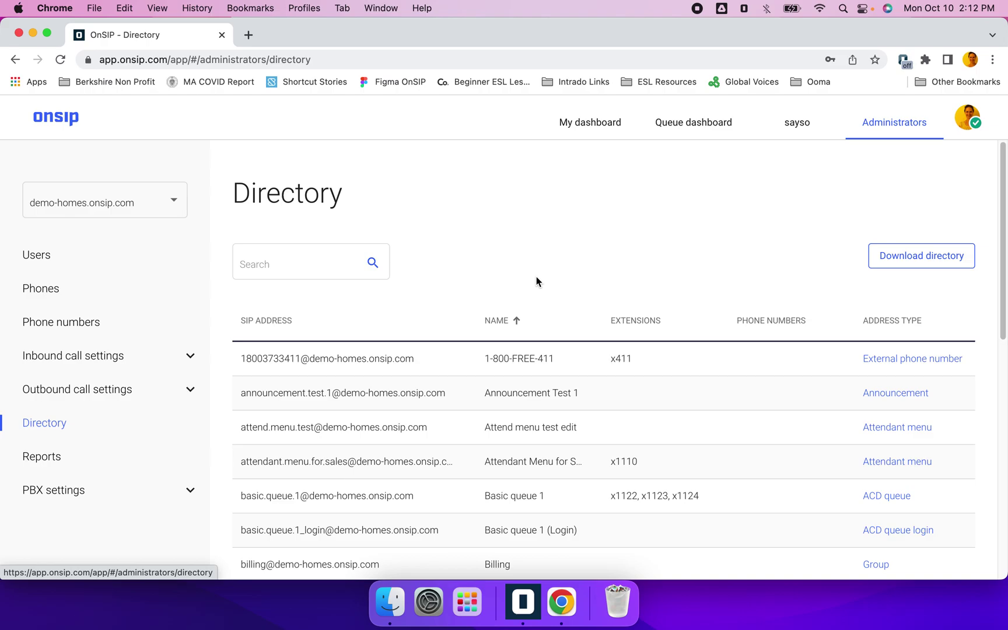
{"action": "left_click", "coordinate": [272, 260]}
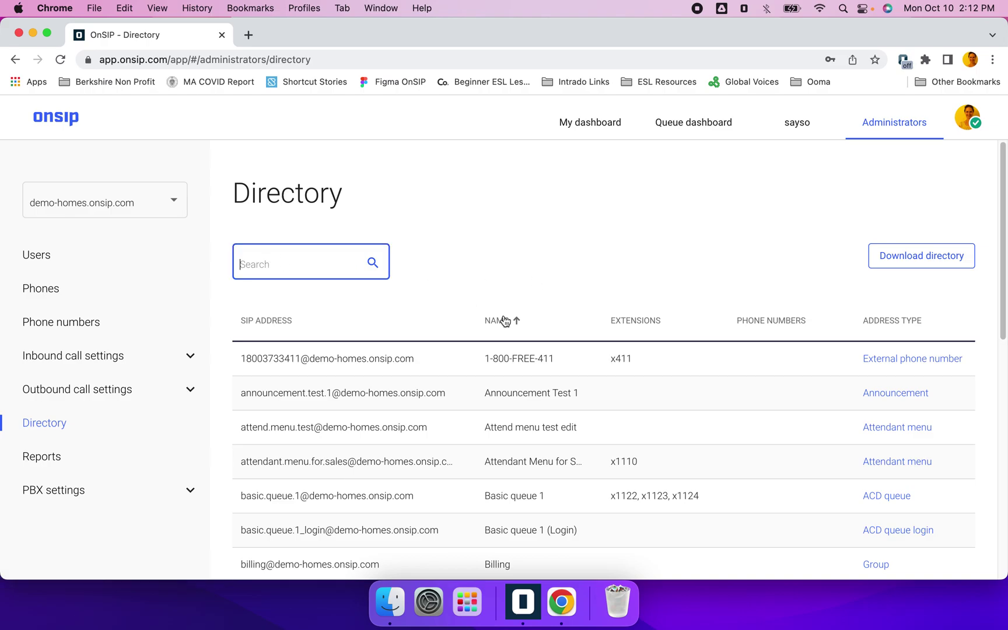
{"action": "left_click", "coordinate": [636, 321]}
{"action": "left_click", "coordinate": [637, 323]}
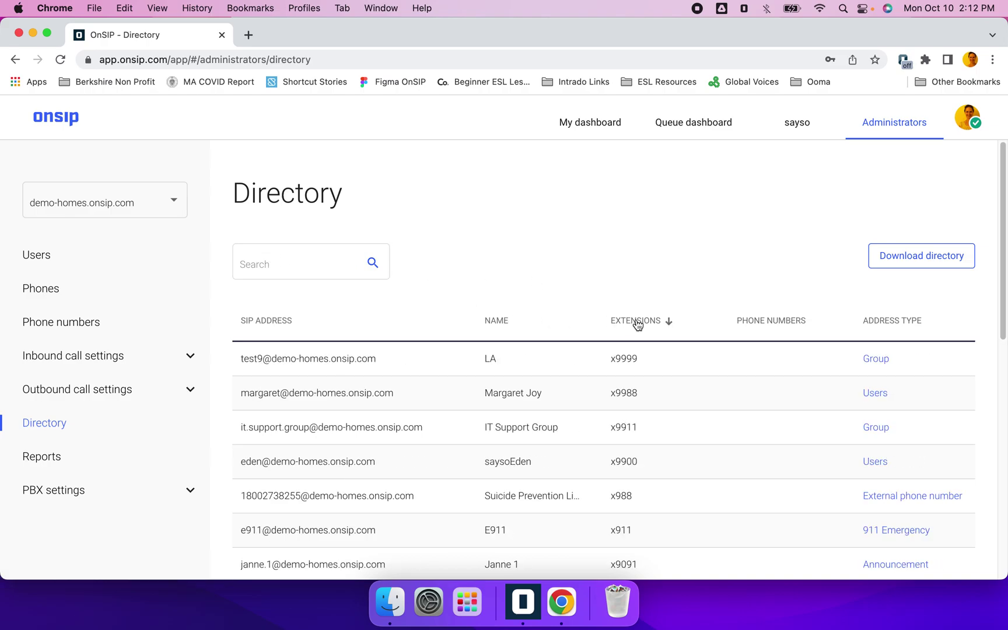
Check which file types are offered for downloading the directory, and cancel without downloading
{"action": "left_click", "coordinate": [916, 264]}
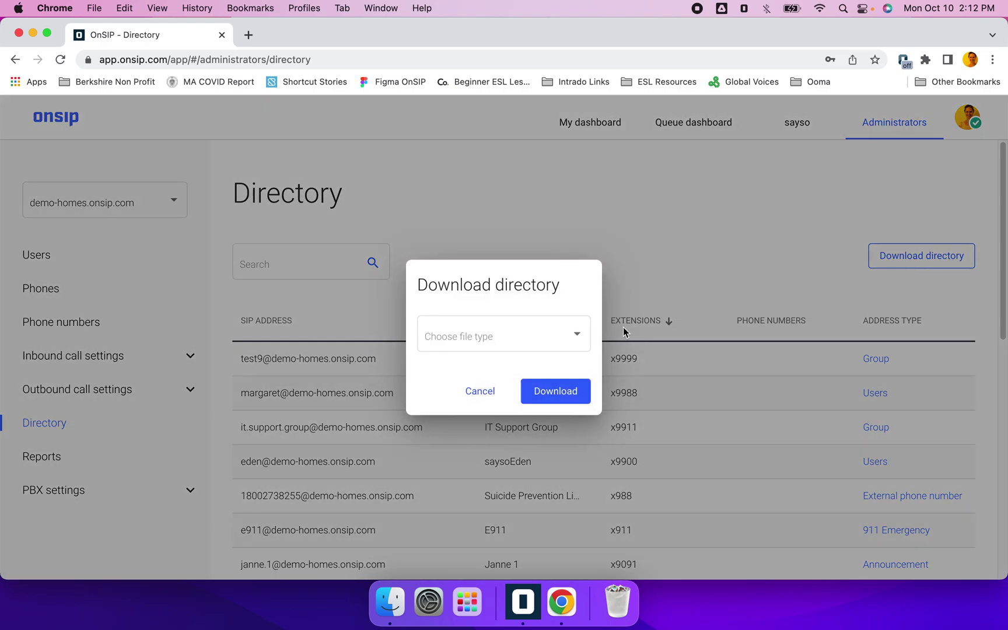
{"action": "left_click", "coordinate": [569, 339]}
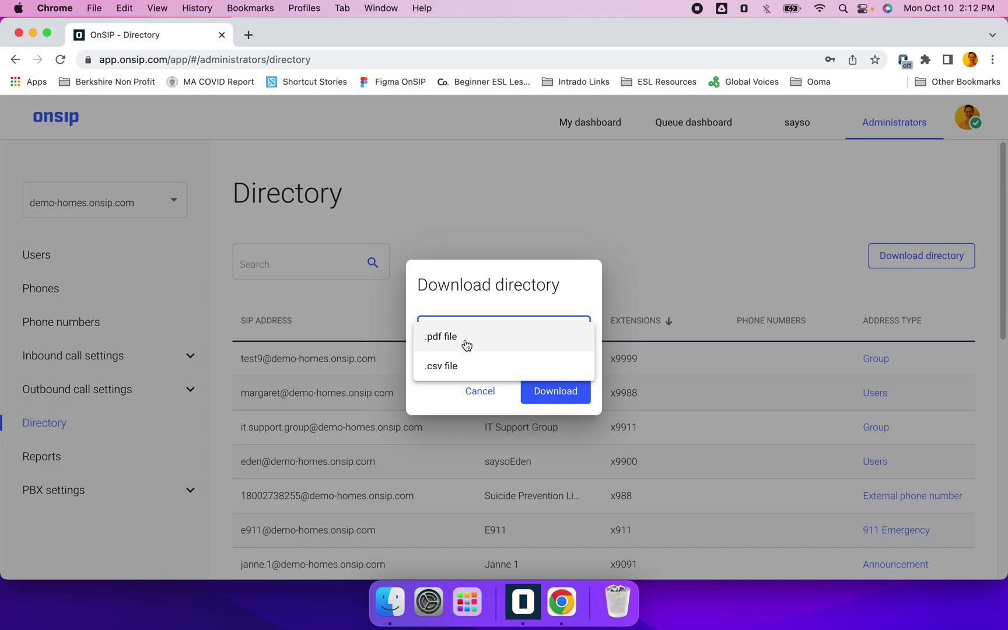
{"action": "left_click", "coordinate": [479, 392]}
{"action": "left_click", "coordinate": [475, 396]}
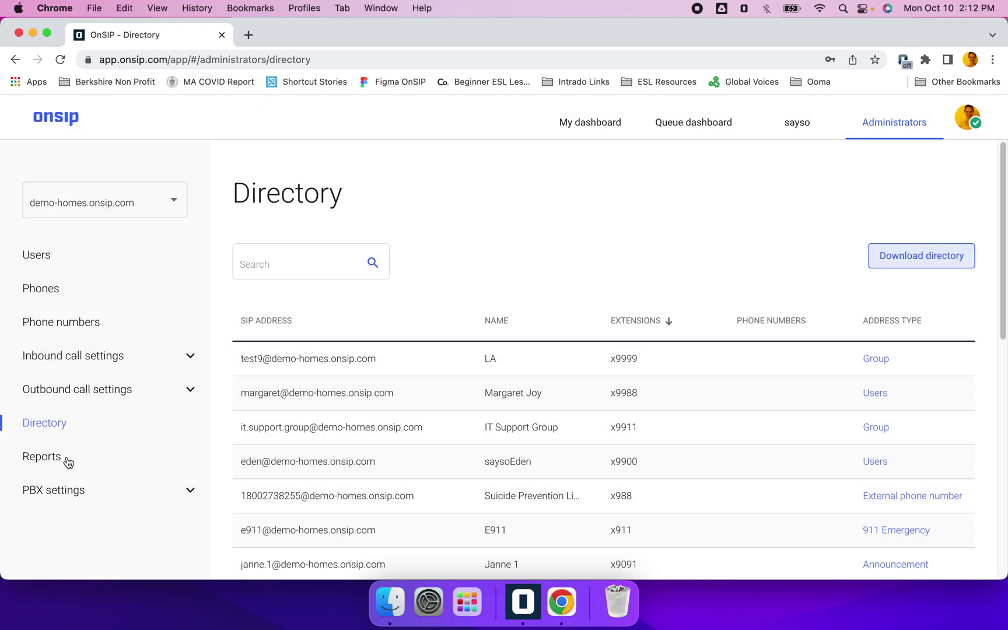
Open the Reports page and examine the available date range and time zone filters, leaving both as they are
{"action": "left_click", "coordinate": [32, 459]}
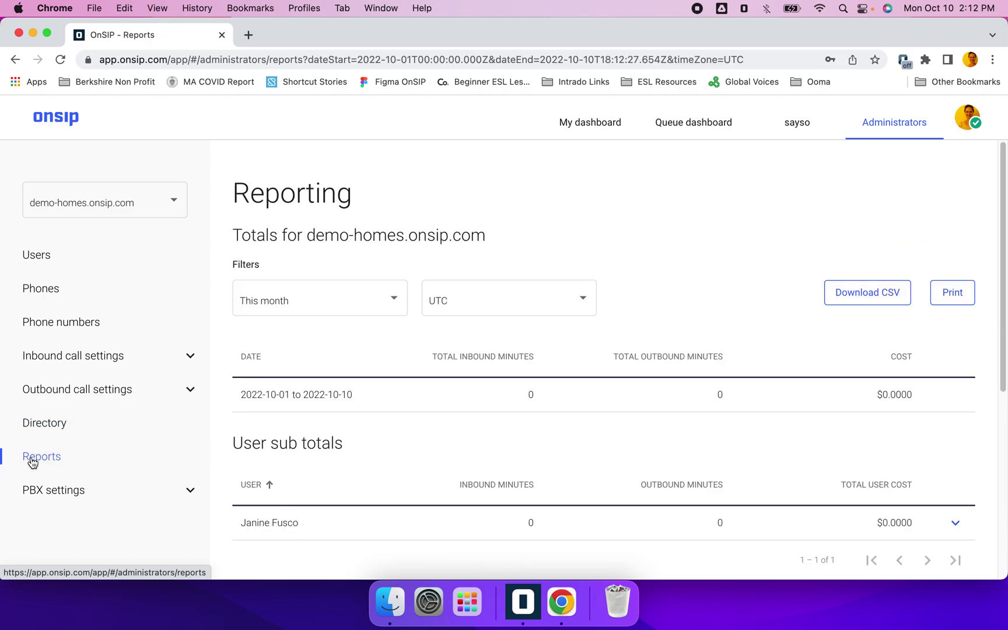
{"action": "left_click", "coordinate": [375, 313]}
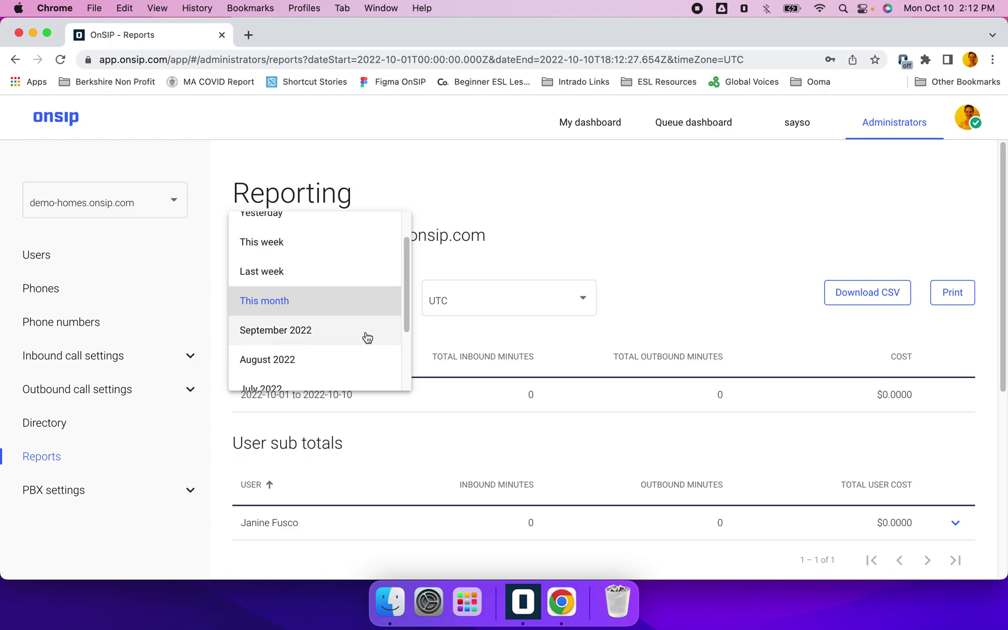
{"action": "left_click", "coordinate": [590, 287]}
{"action": "left_click", "coordinate": [589, 289]}
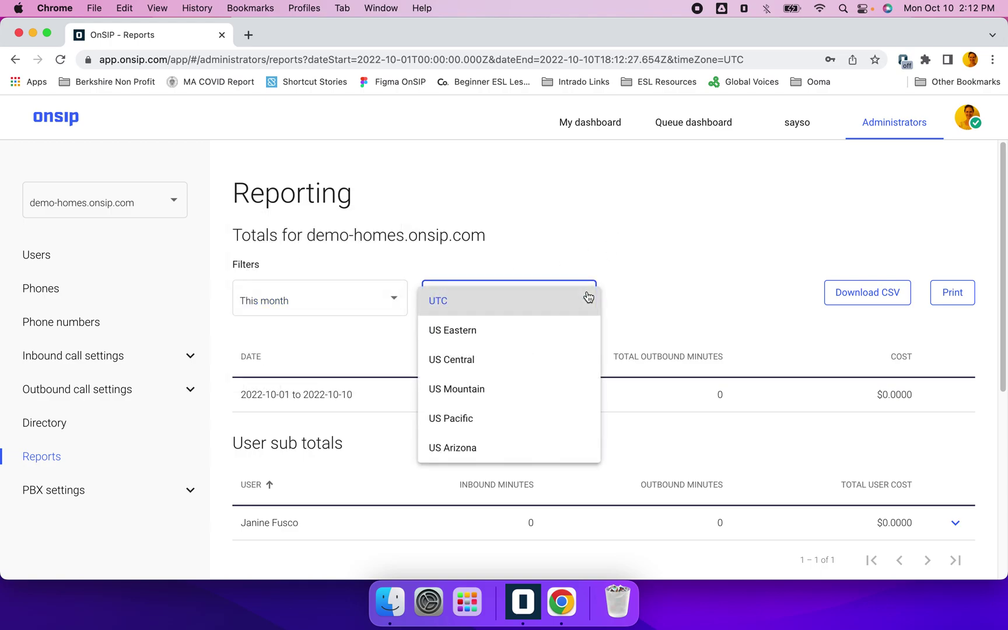
{"action": "left_click", "coordinate": [671, 254]}
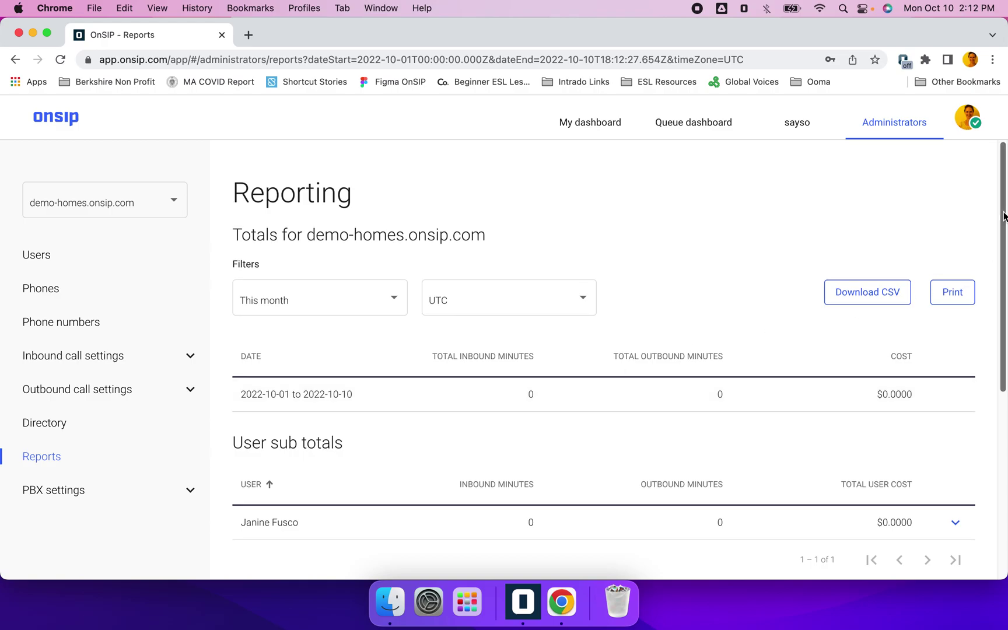
Expand the user's entry in the report's User sub totals and examine the breakdown by call type and its report options
{"action": "left_click_drag", "start_coordinate": [1005, 218], "coordinate": [1006, 315]}
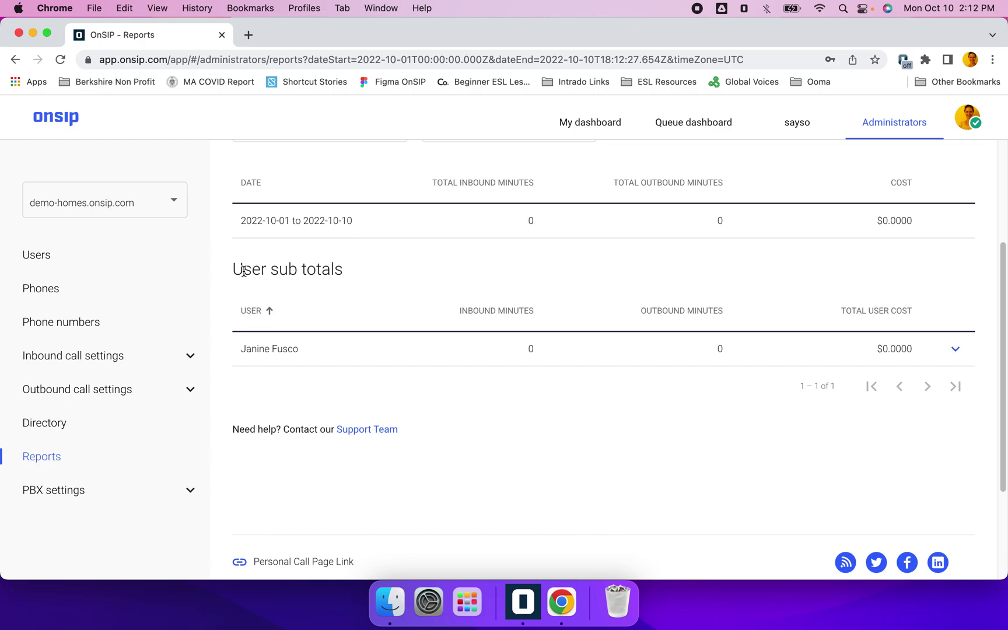
{"action": "left_click_drag", "start_coordinate": [235, 270], "coordinate": [344, 274]}
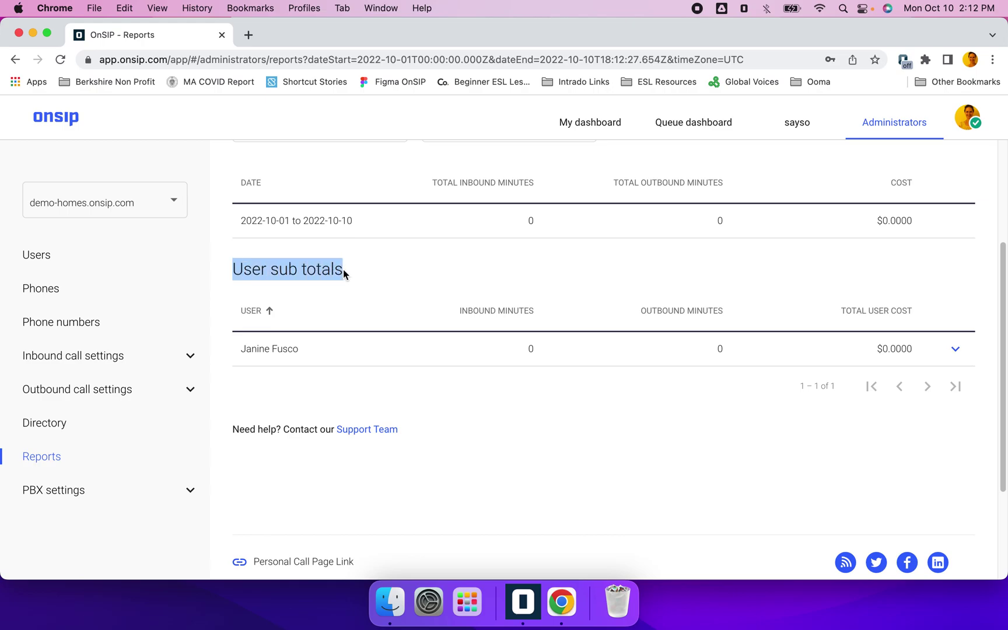
{"action": "left_click", "coordinate": [956, 349]}
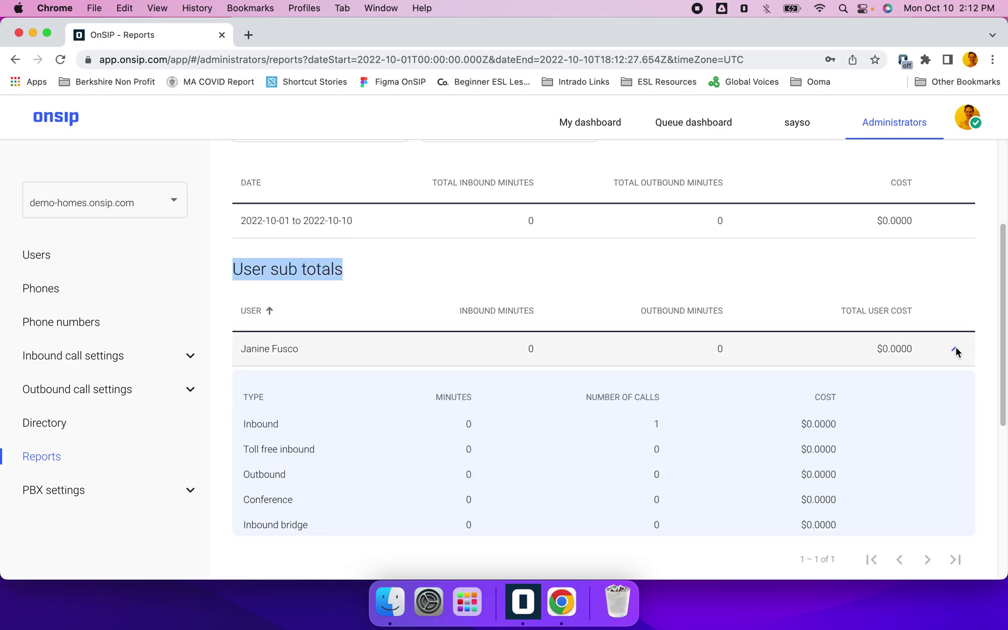
{"action": "left_click_drag", "start_coordinate": [1004, 332], "coordinate": [1005, 392]}
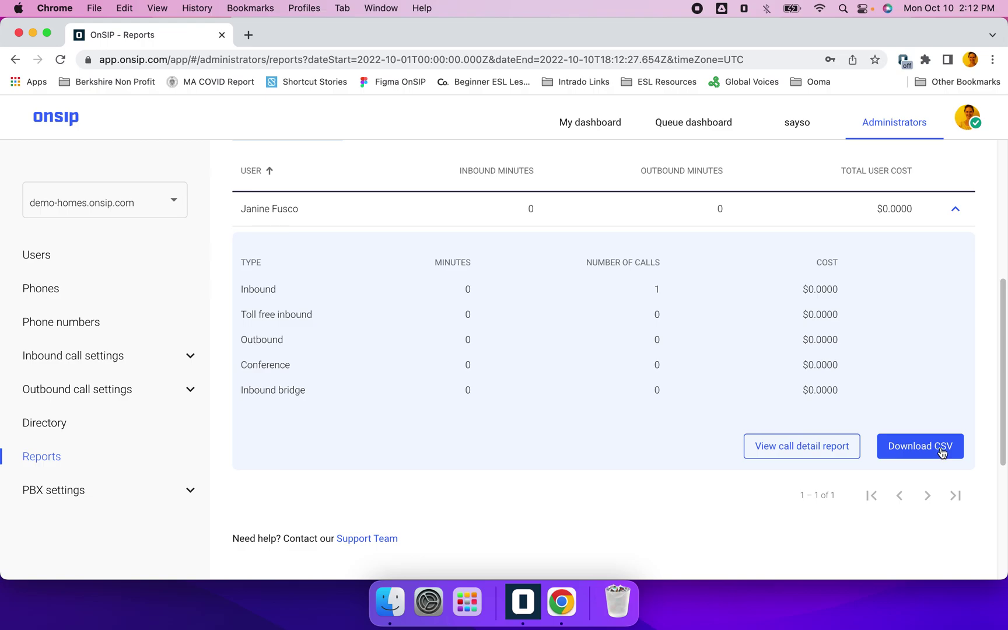
Look through the Blocked numbers, Default caller ID, Enabled services, Migrate SIP domain, Recording manager and Voicemail manager pages of the PBX settings
{"action": "left_click", "coordinate": [191, 488]}
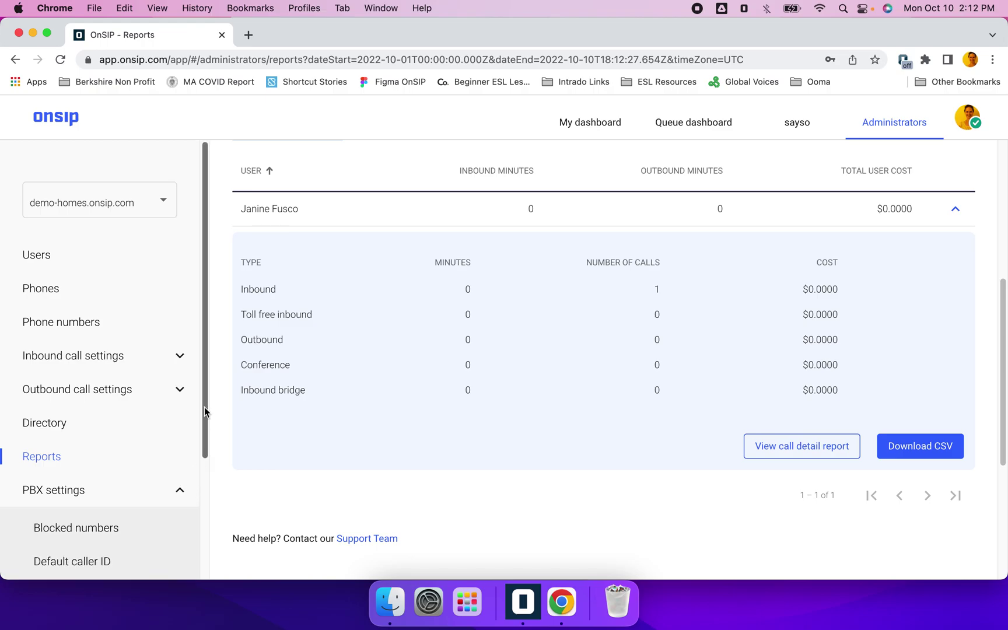
{"action": "left_click_drag", "start_coordinate": [202, 397], "coordinate": [205, 528]}
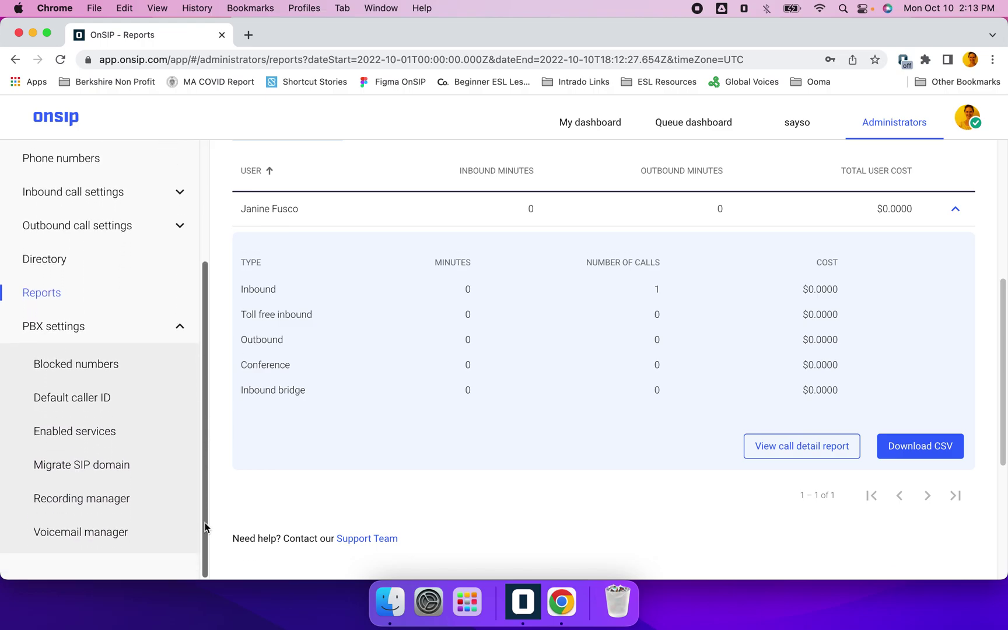
{"action": "left_click", "coordinate": [58, 368]}
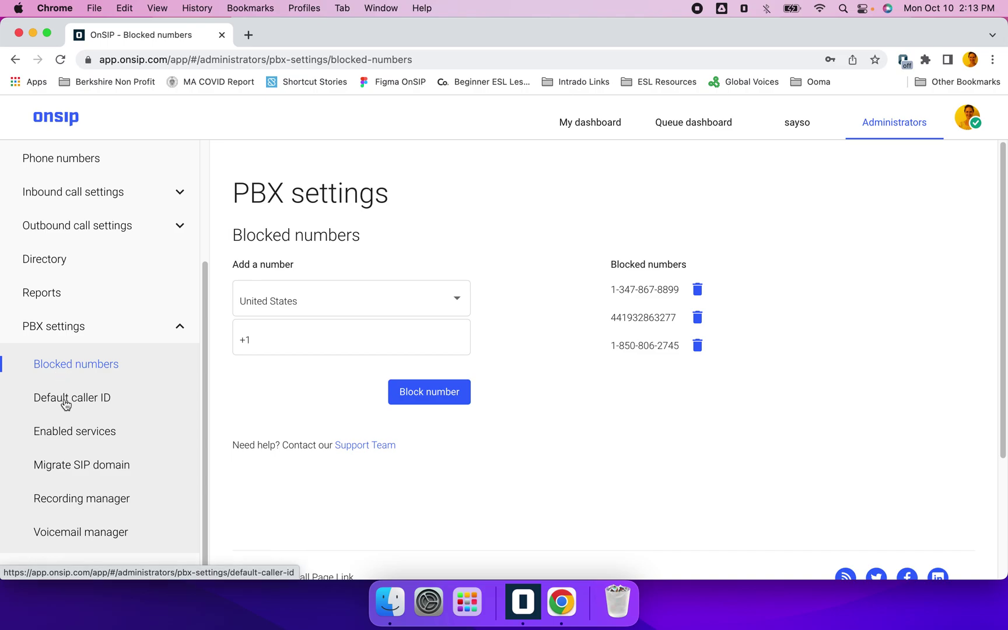
{"action": "left_click", "coordinate": [65, 401]}
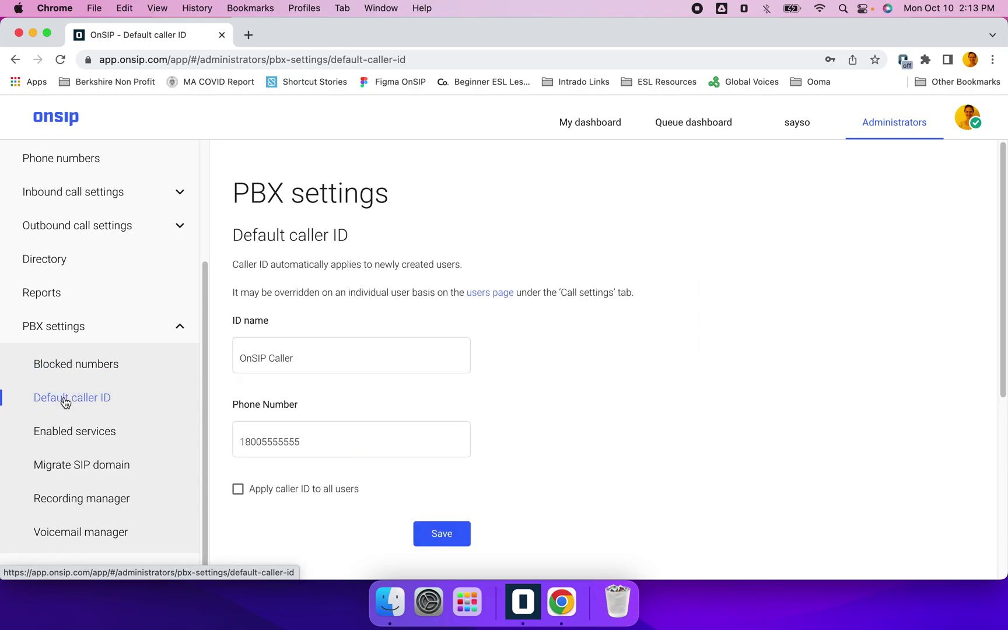
{"action": "left_click", "coordinate": [72, 433]}
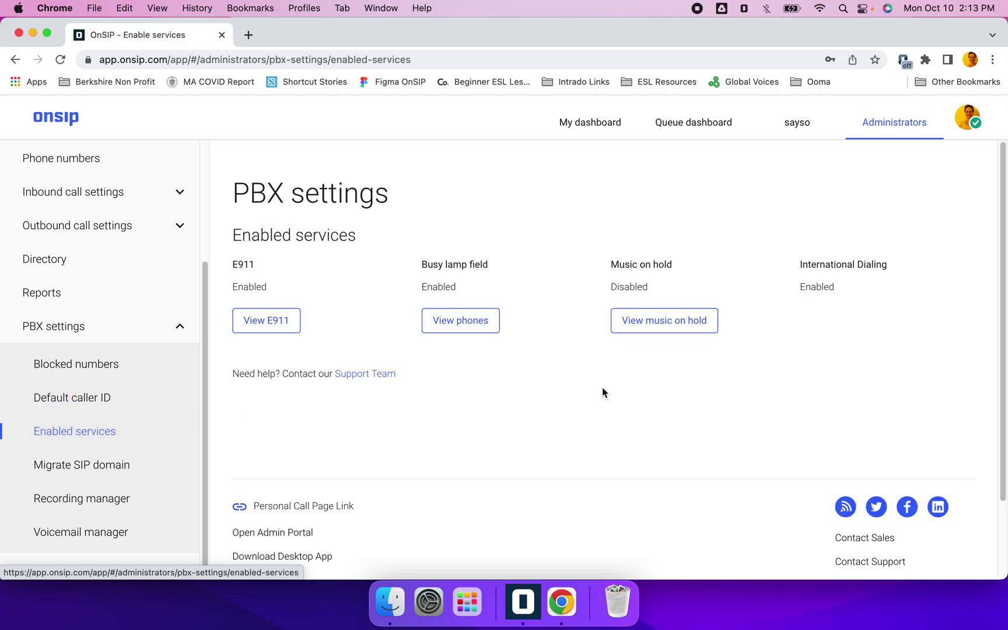
{"action": "left_click", "coordinate": [86, 465]}
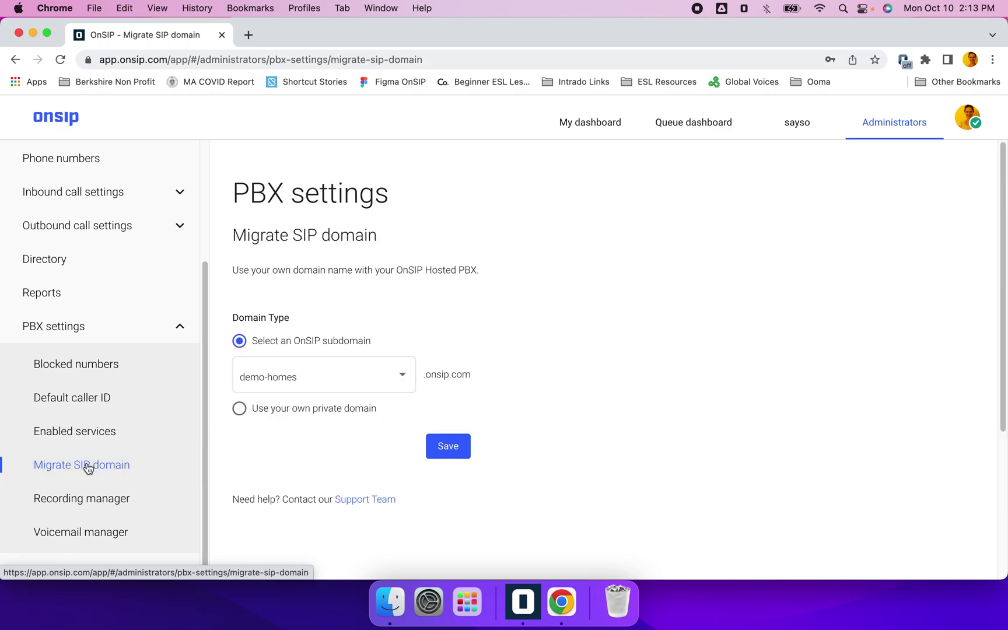
{"action": "left_click", "coordinate": [89, 504]}
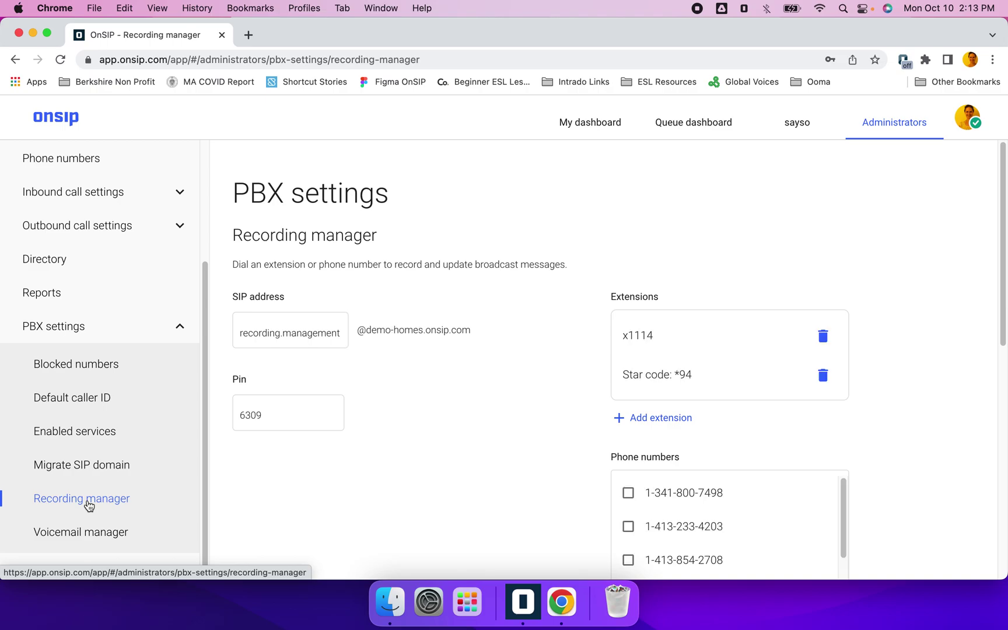
{"action": "left_click", "coordinate": [87, 537]}
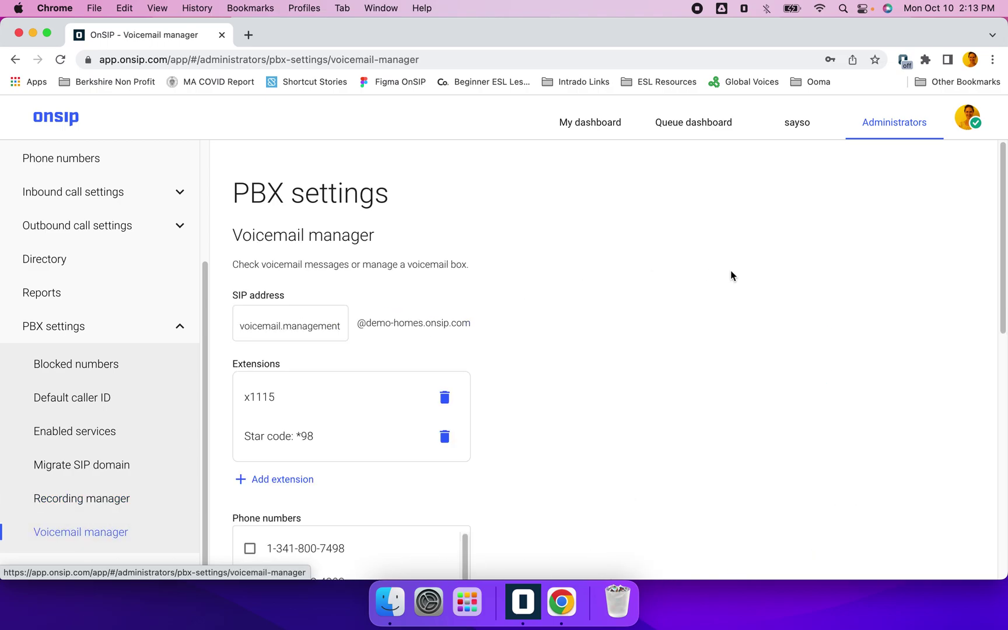
Return to the administrators' Users page and open the profile menu
{"action": "left_click", "coordinate": [888, 129]}
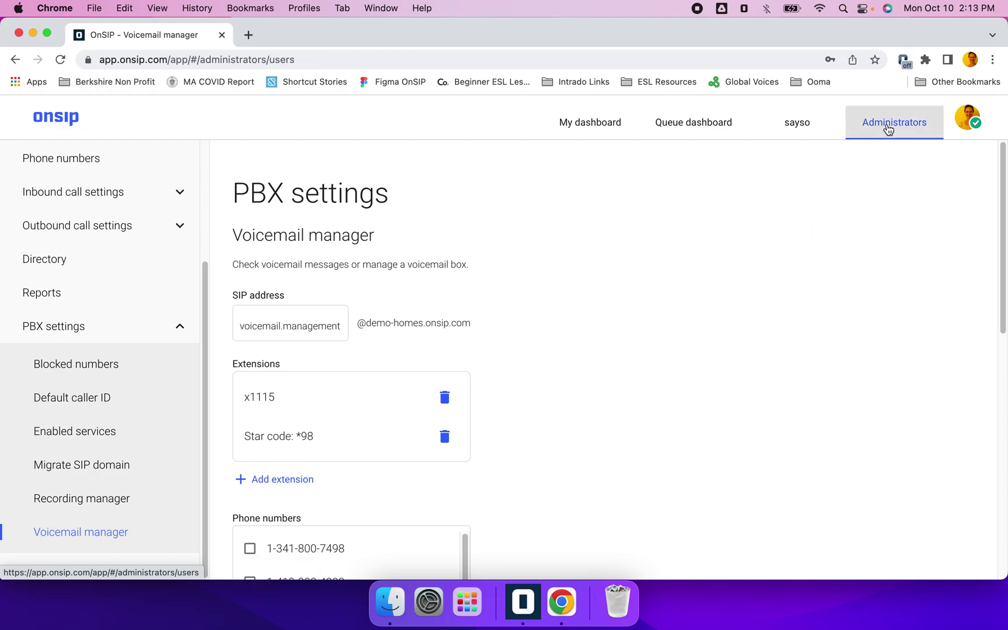
{"action": "left_click", "coordinate": [967, 122]}
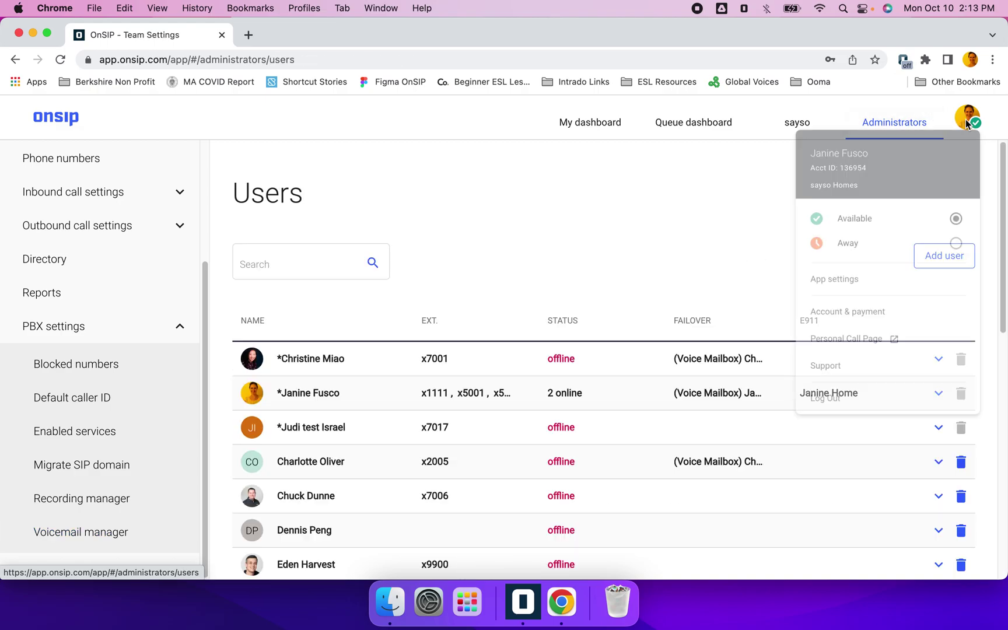